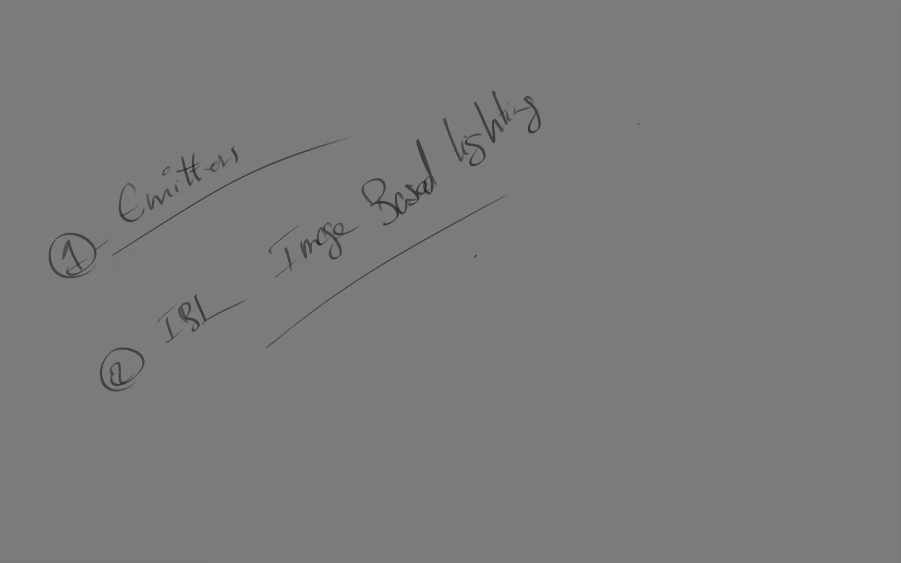
pyautogui.scroll(-3, 247, 362)
pyautogui.moveTo(131, 400)
pyautogui.mouseDown()
pyautogui.moveTo(146, 431)
pyautogui.moveTo(112, 420)
pyautogui.mouseUp()
pyautogui.moveTo(226, 370)
pyautogui.mouseDown()
pyautogui.moveTo(232, 394)
pyautogui.moveTo(245, 383)
pyautogui.moveTo(298, 386)
pyautogui.moveTo(345, 282)
pyautogui.moveTo(390, 287)
pyautogui.moveTo(456, 255)
pyautogui.mouseUp()
pyautogui.moveTo(490, 223)
pyautogui.mouseDown()
pyautogui.moveTo(494, 236)
pyautogui.moveTo(572, 168)
pyautogui.mouseUp()
pyautogui.moveTo(569, 168); pyautogui.dragTo(575, 180)
pyautogui.moveTo(583, 160); pyautogui.dragTo(611, 228)
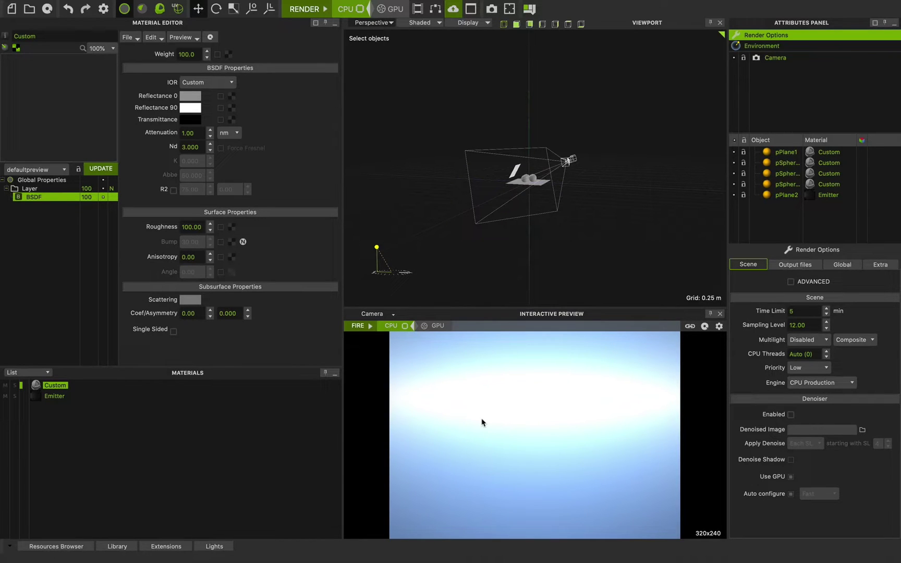
# Step: Open the scene's environment settings and clear the material selection
pyautogui.click(757, 47)
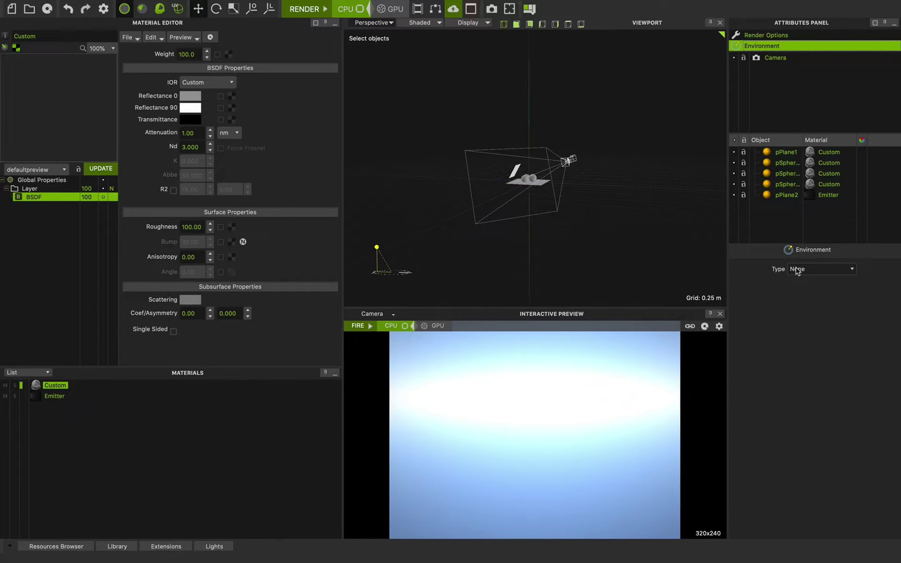
pyautogui.click(72, 410)
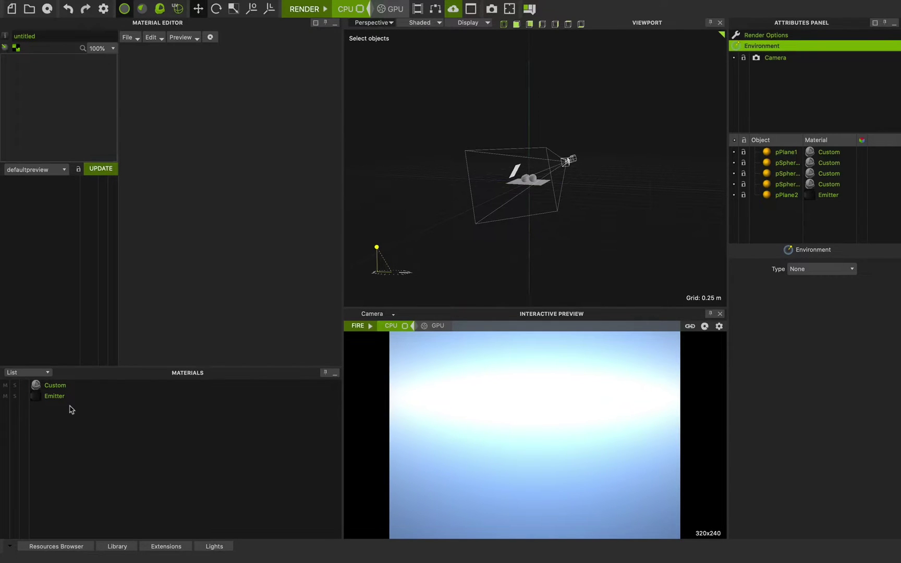
# Step: Focus the viewport on sphere pSphere3 and examine the arrangement of the spheres, floor plane and tilted light plane
pyautogui.scroll(5, 520, 182)
pyautogui.moveTo(520, 183); pyautogui.dragTo(527, 207)
pyautogui.scroll(-3, 539, 181)
pyautogui.scroll(5, 555, 121)
pyautogui.scroll(-5, 540, 257)
pyautogui.scroll(-3, 540, 250)
pyautogui.scroll(-3, 547, 214)
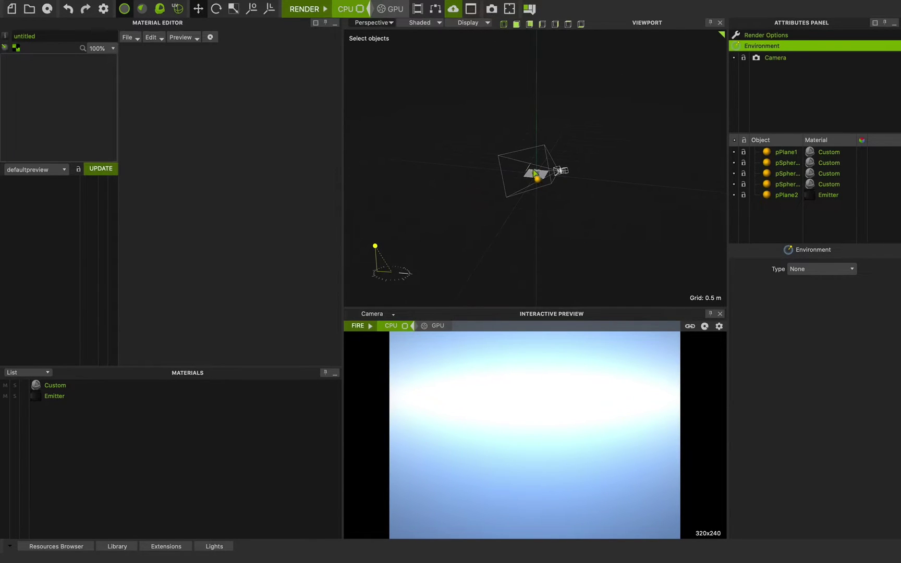
pyautogui.click(535, 173)
pyautogui.scroll(3, 549, 183)
pyautogui.click(546, 215)
pyautogui.click(533, 179)
pyautogui.press('f')
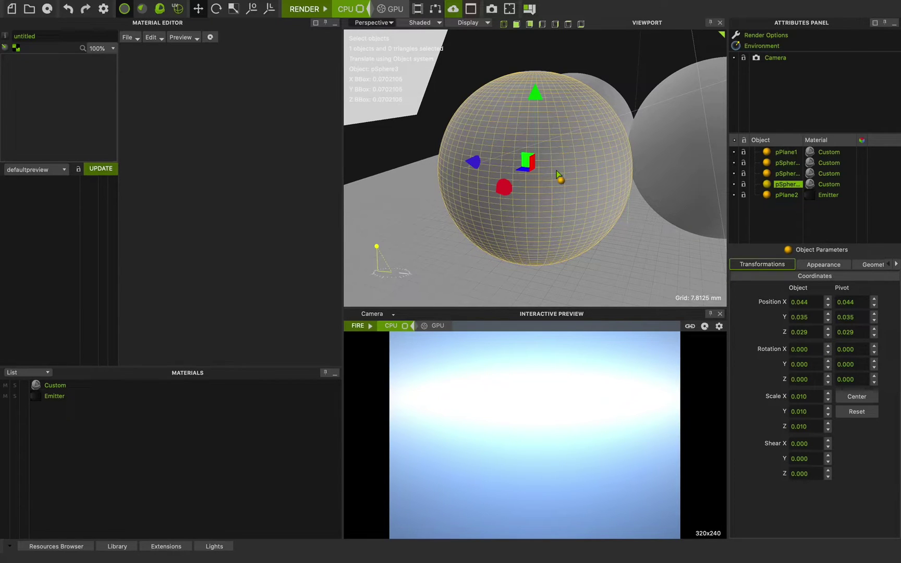
pyautogui.scroll(-5, 547, 195)
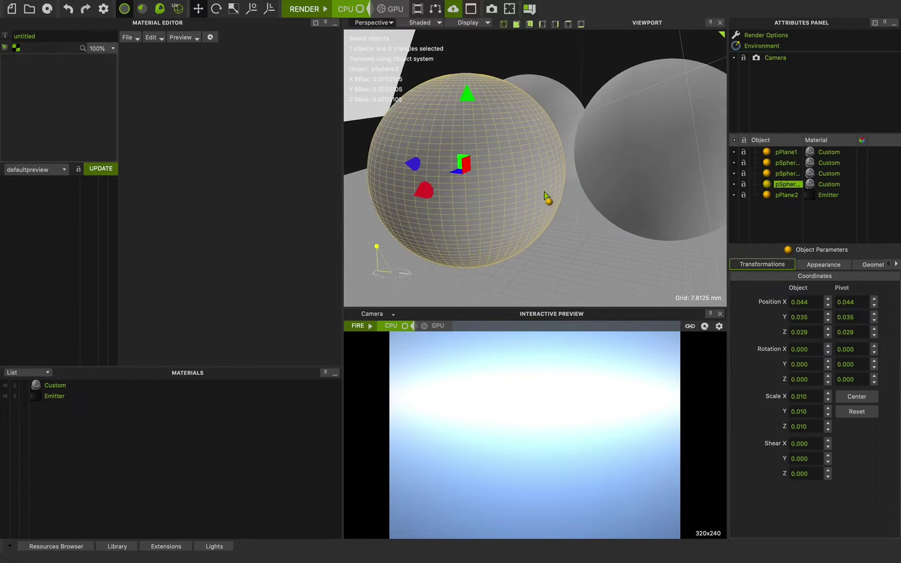
pyautogui.scroll(-3, 530, 227)
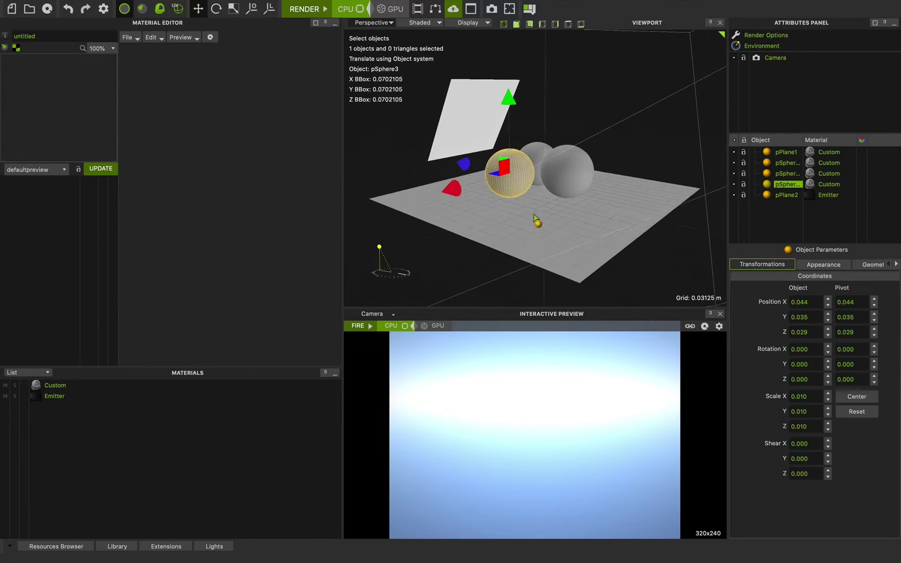
pyautogui.scroll(2, 537, 218)
pyautogui.moveTo(539, 219); pyautogui.dragTo(542, 213, button='middle')
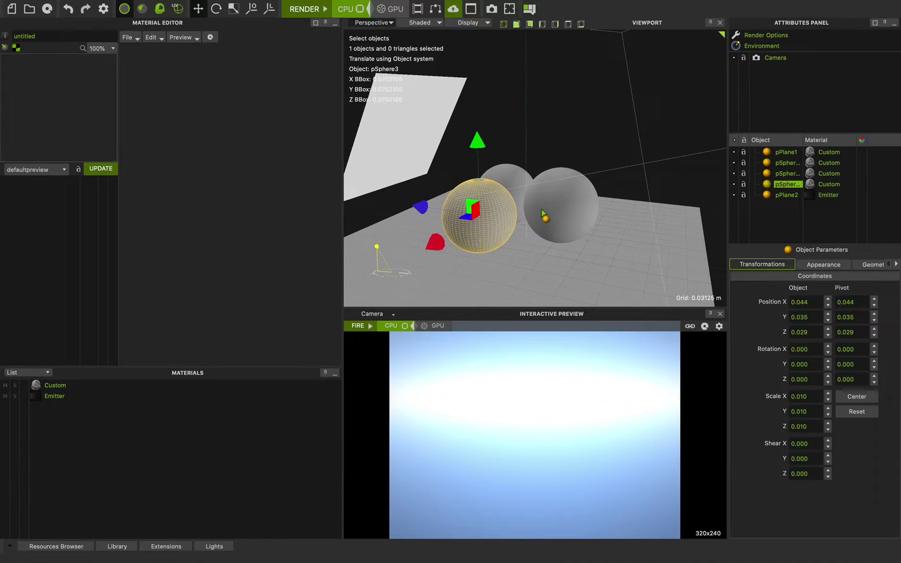
pyautogui.scroll(-4, 523, 240)
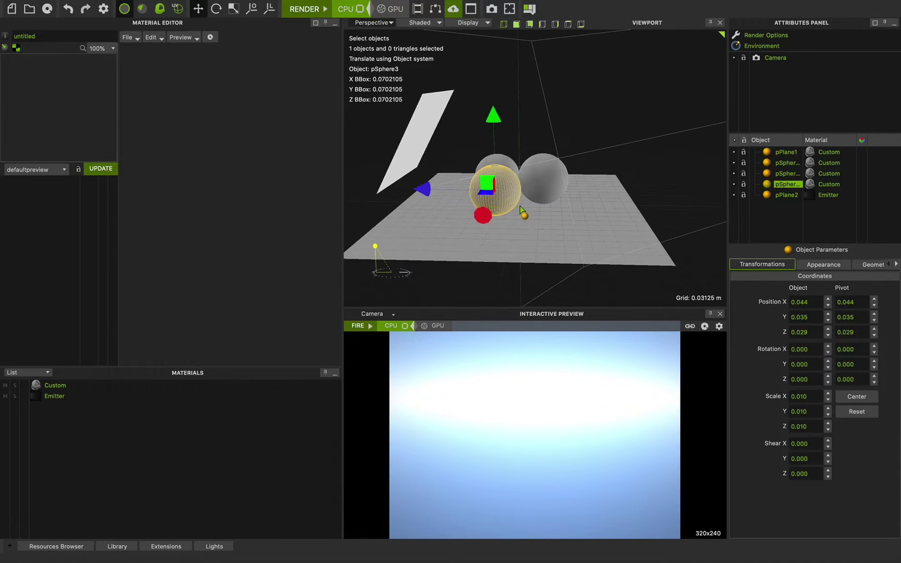
pyautogui.moveTo(521, 233); pyautogui.dragTo(562, 207, button='middle')
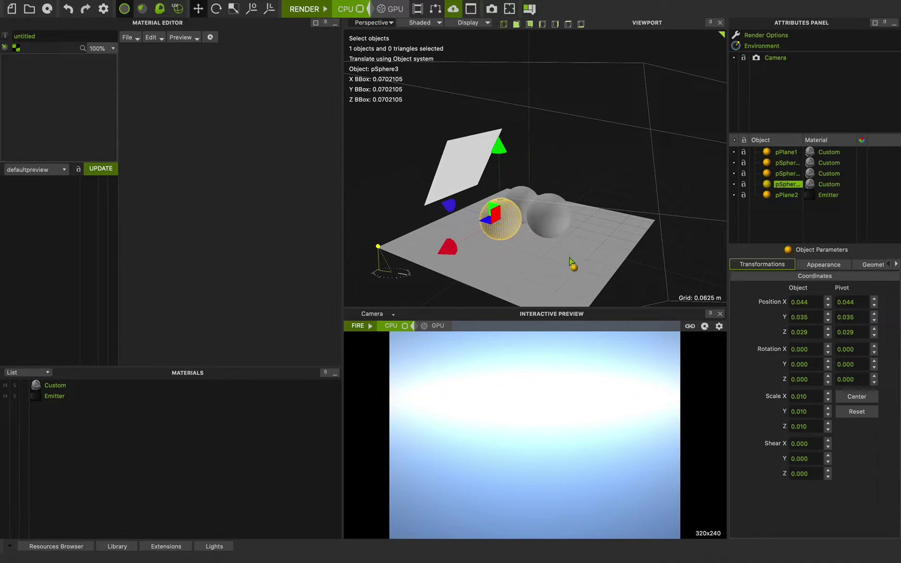
# Step: Open the Emitter material used by the tilted plane pPlane2 and start the interactive preview of the perspective view
pyautogui.click(462, 163)
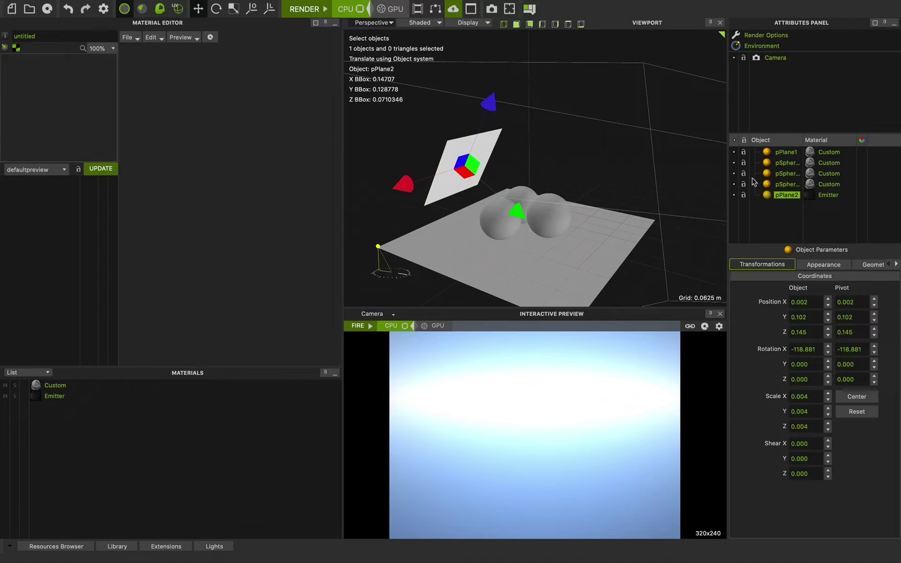
pyautogui.click(58, 397)
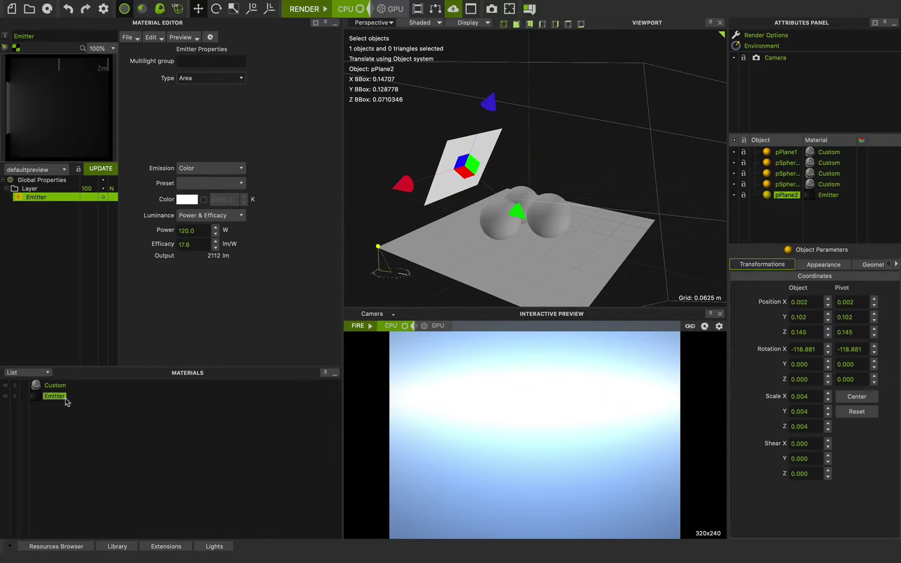
pyautogui.click(361, 328)
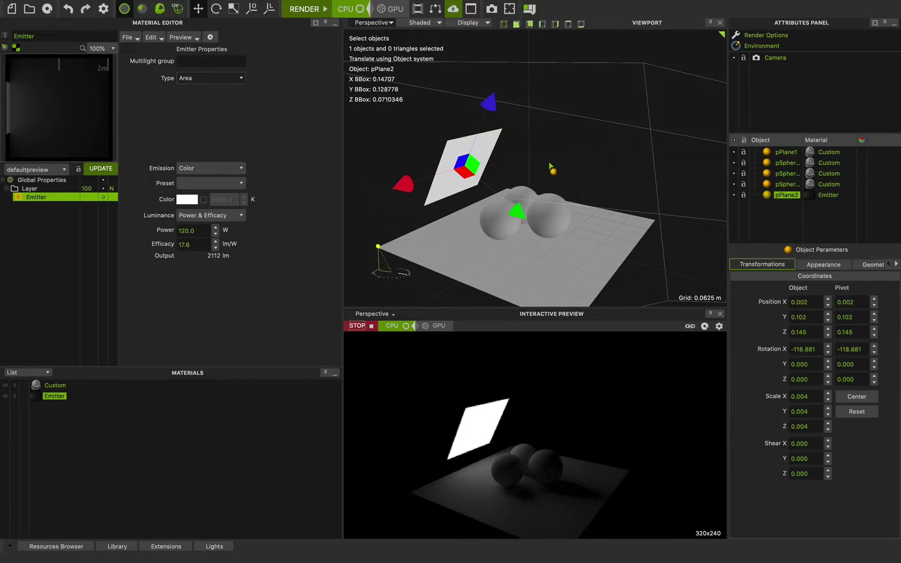
pyautogui.scroll(-5, 533, 207)
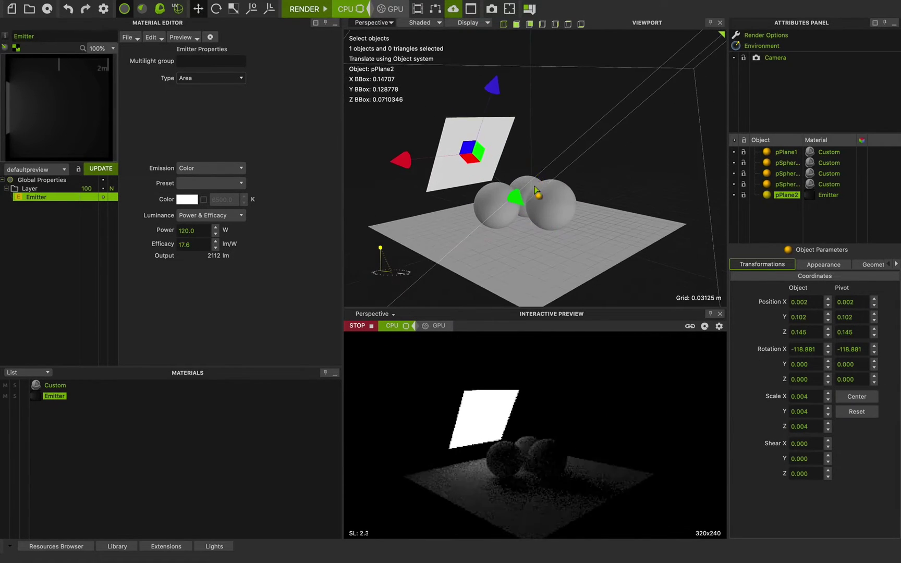
pyautogui.moveTo(533, 207); pyautogui.dragTo(472, 199)
pyautogui.scroll(5, 521, 213)
pyautogui.click(474, 184)
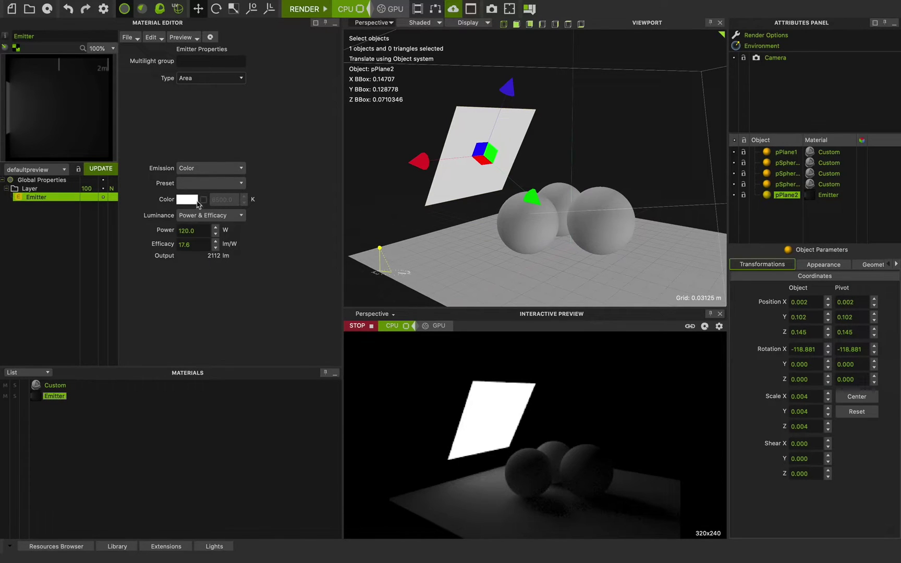
# Step: Try the IES and Spot types on the Emitter material, then set its type back to Area
pyautogui.click(187, 80)
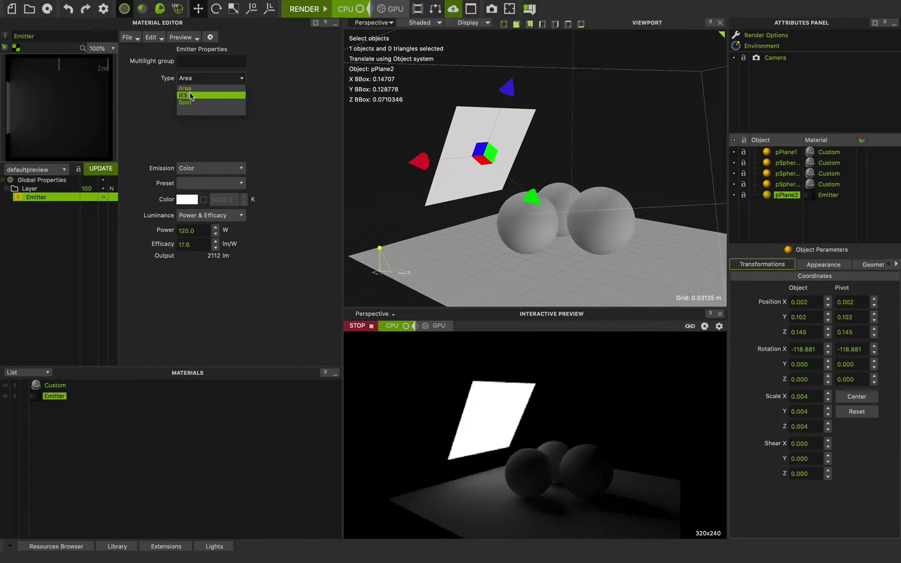
pyautogui.click(211, 98)
pyautogui.click(457, 285)
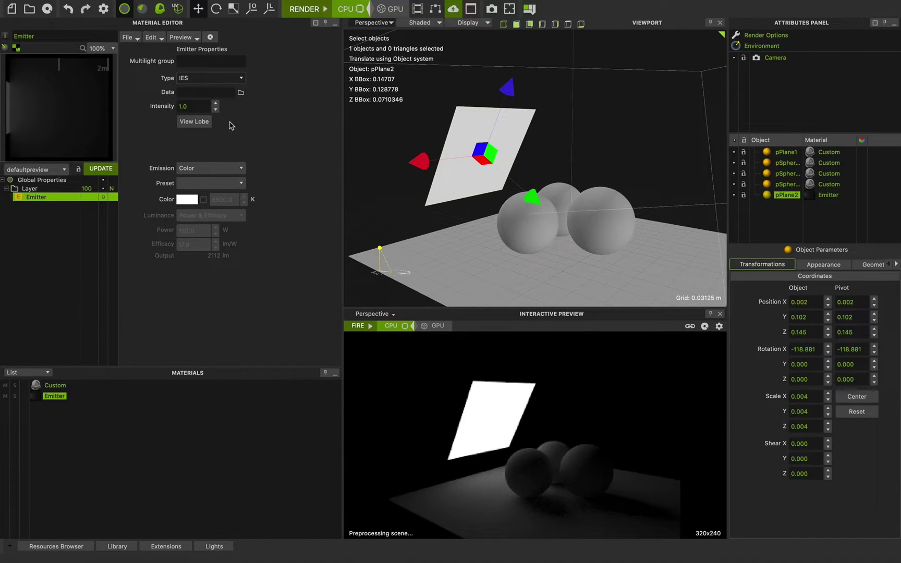
pyautogui.click(204, 85)
pyautogui.click(207, 102)
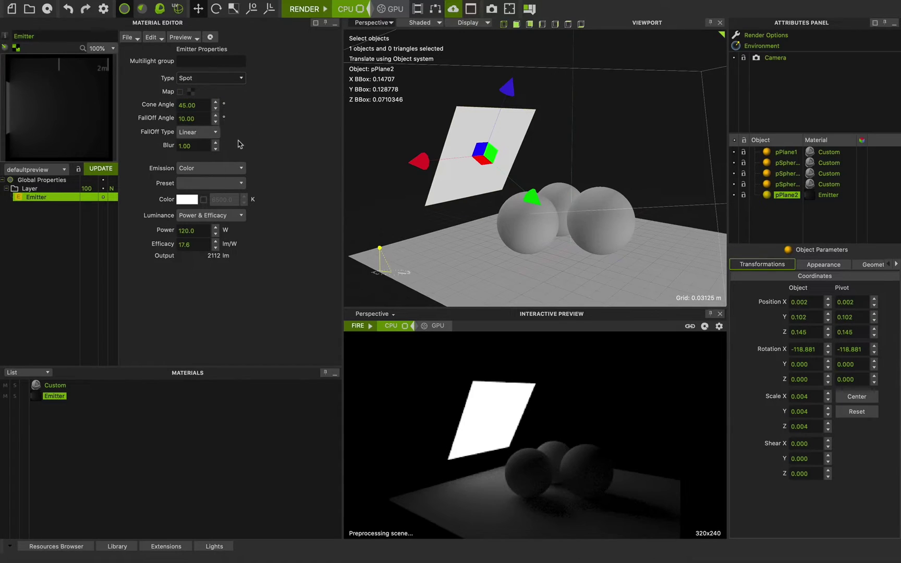
pyautogui.click(207, 81)
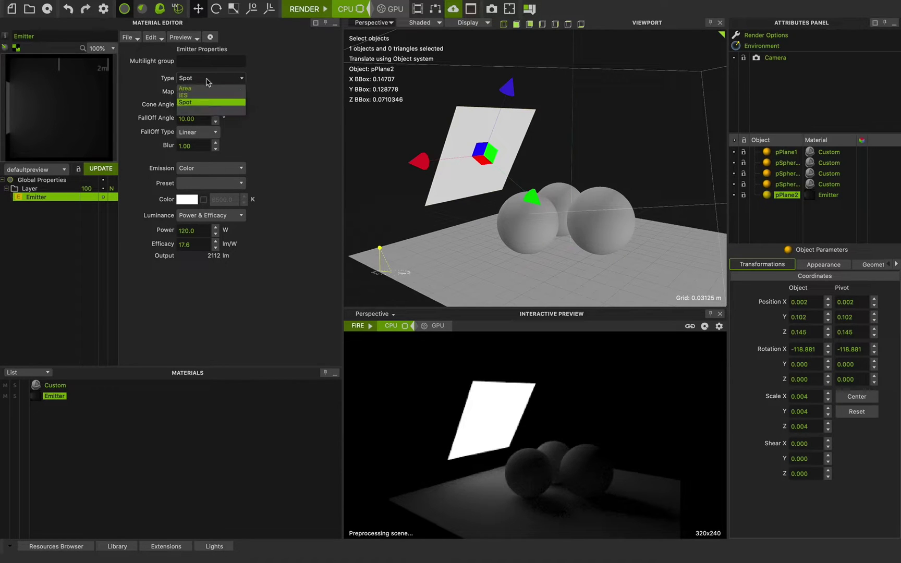
pyautogui.click(208, 89)
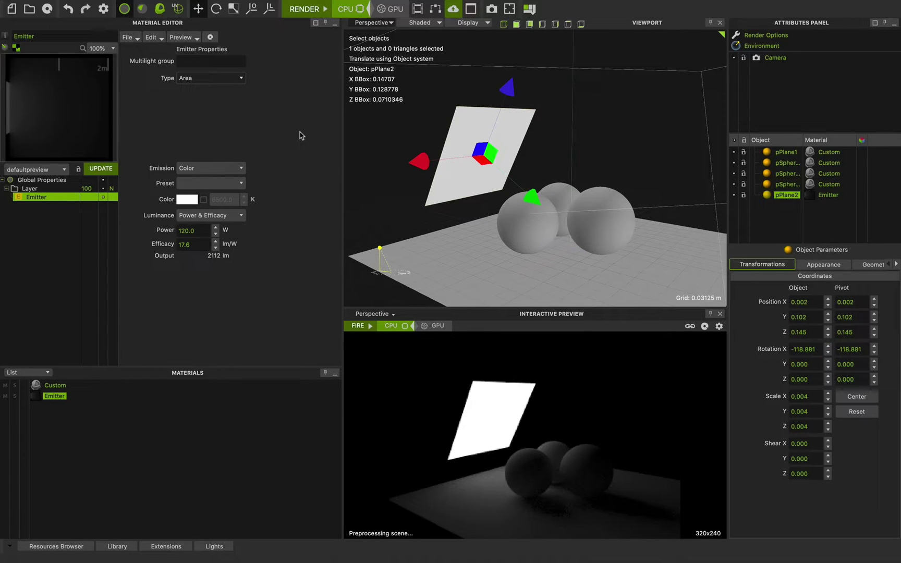
# Step: Deselect the light plane and restart the interactive preview to examine its lighting on the spheres from several angles
pyautogui.click(363, 229)
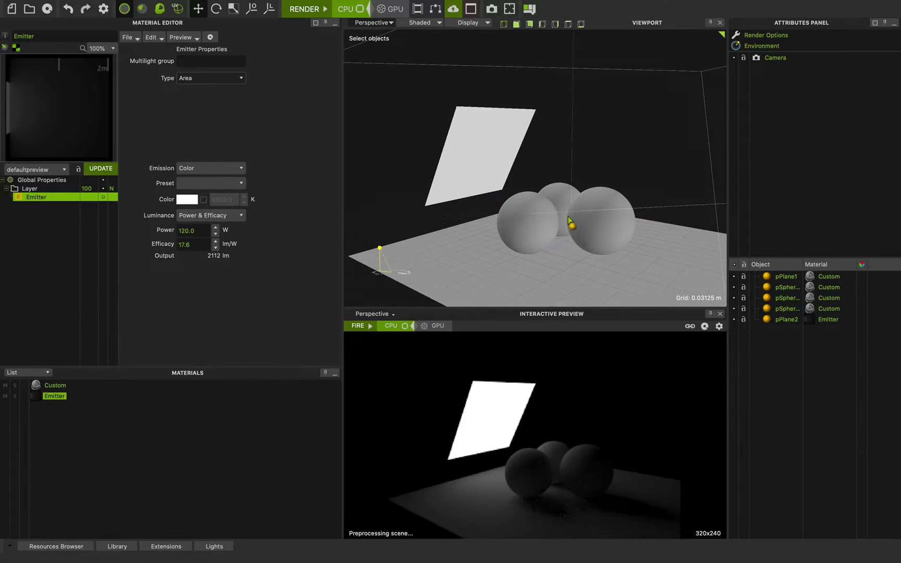
pyautogui.scroll(5, 509, 189)
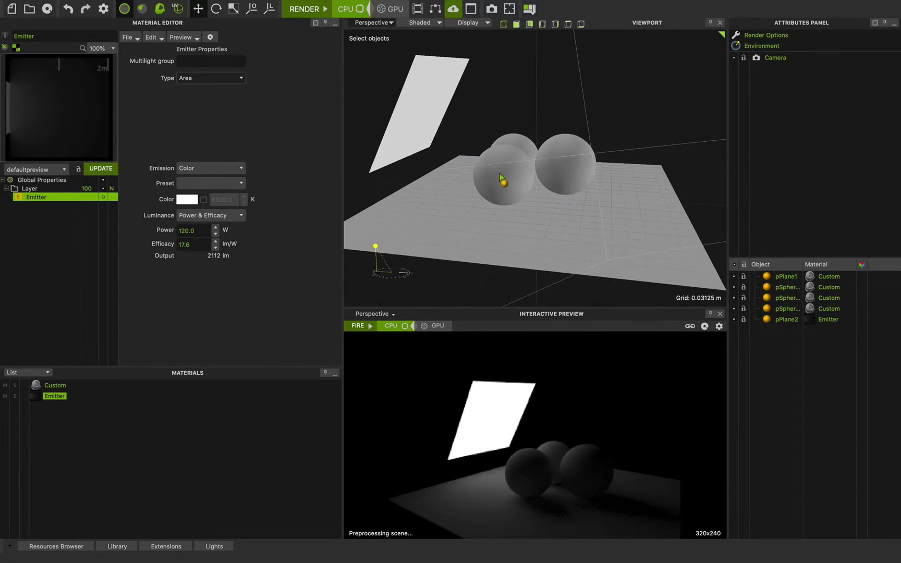
pyautogui.click(358, 326)
pyautogui.moveTo(480, 209); pyautogui.dragTo(549, 257, button='right')
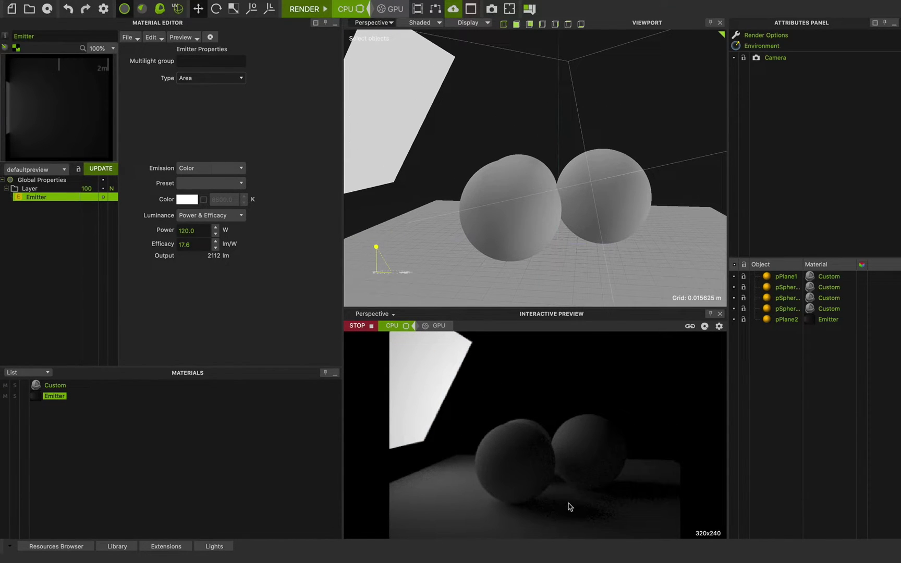
pyautogui.scroll(-5, 481, 226)
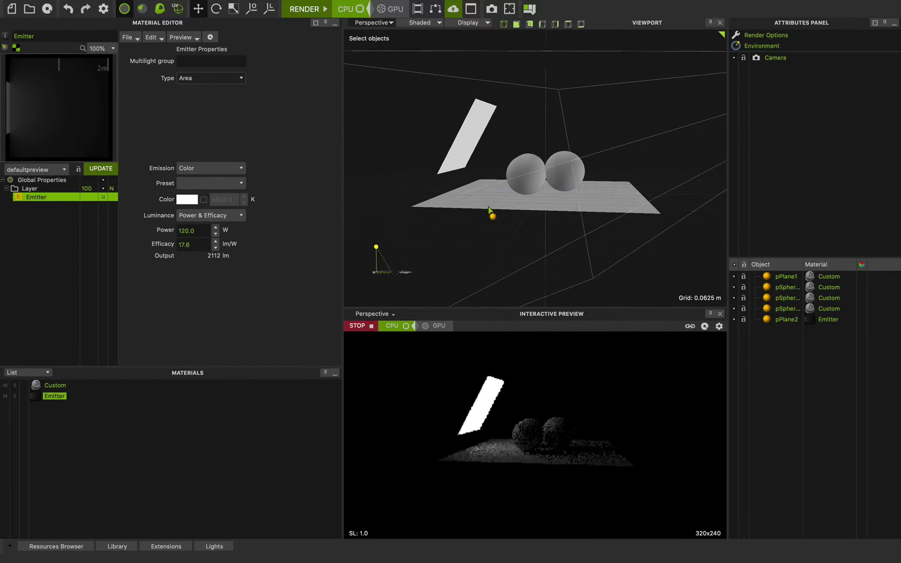
pyautogui.scroll(5, 489, 208)
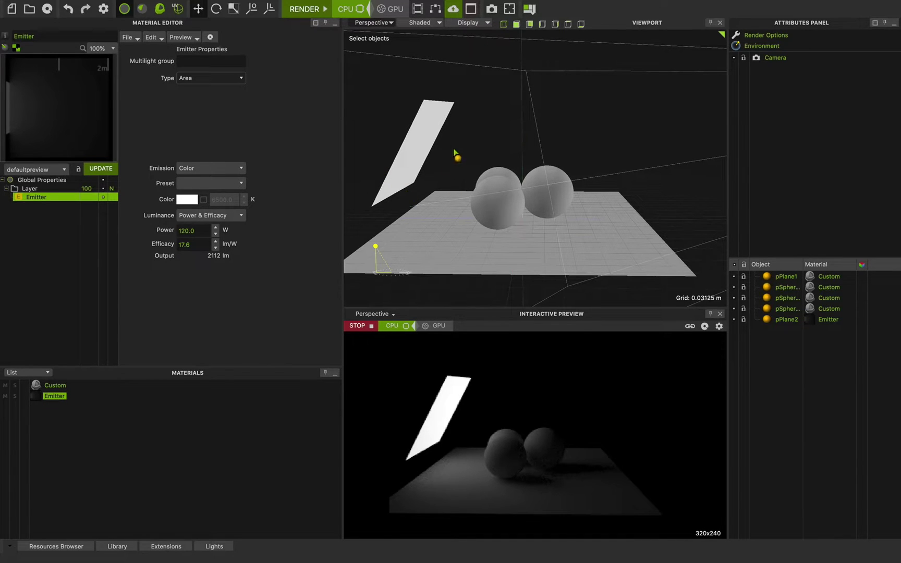
# Step: Clone the tilted emitter plane and move the copy along the world Z axis to about -0.212, across the spheres from the original
pyautogui.click(415, 144)
pyautogui.keyDown('alt'); pyautogui.moveTo(494, 152); pyautogui.dragTo(472, 156); pyautogui.keyUp('alt')
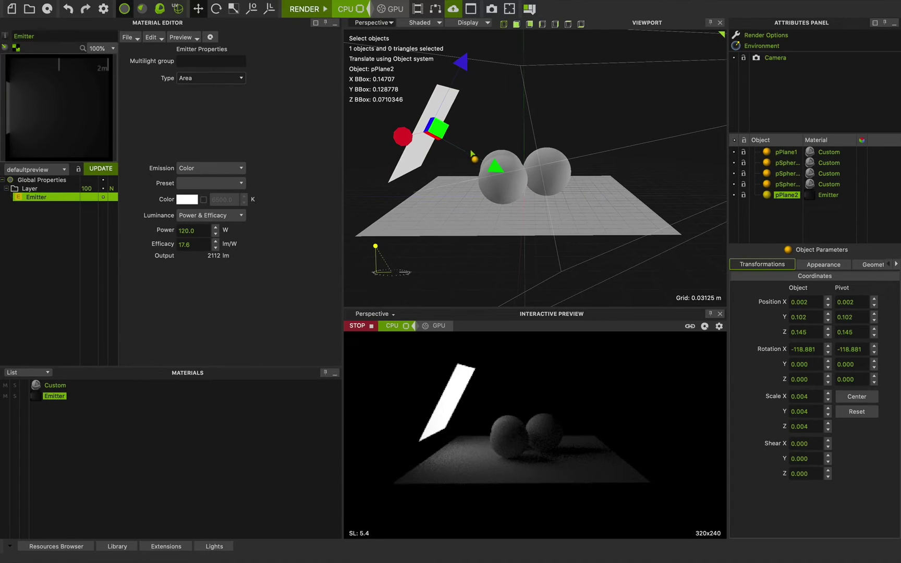
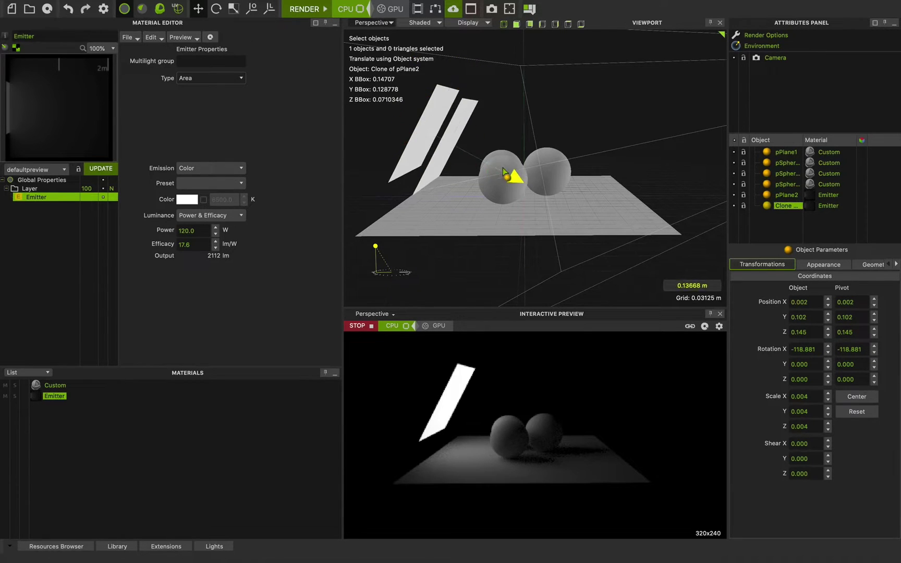
pyautogui.click(275, 11)
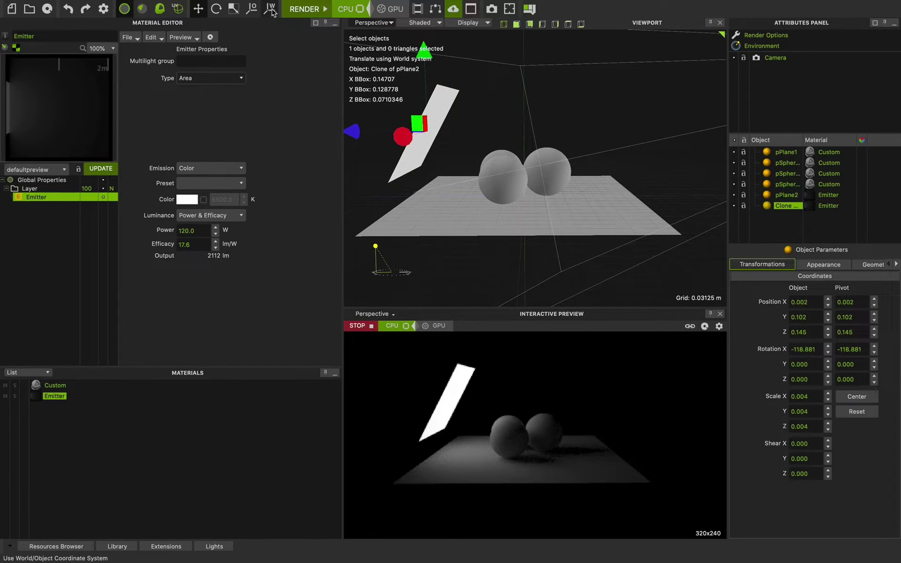
pyautogui.click(272, 11)
pyautogui.click(272, 11)
pyautogui.click(272, 11)
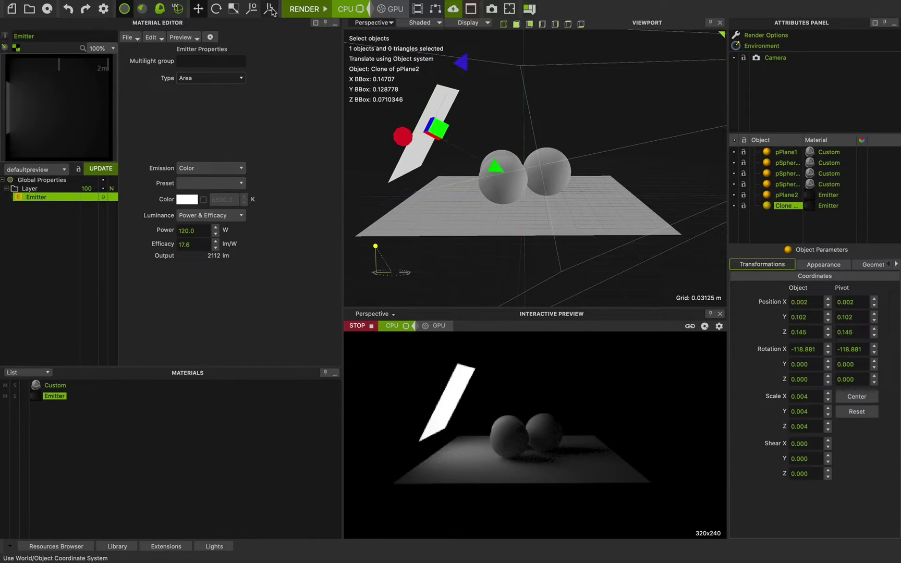
pyautogui.click(271, 11)
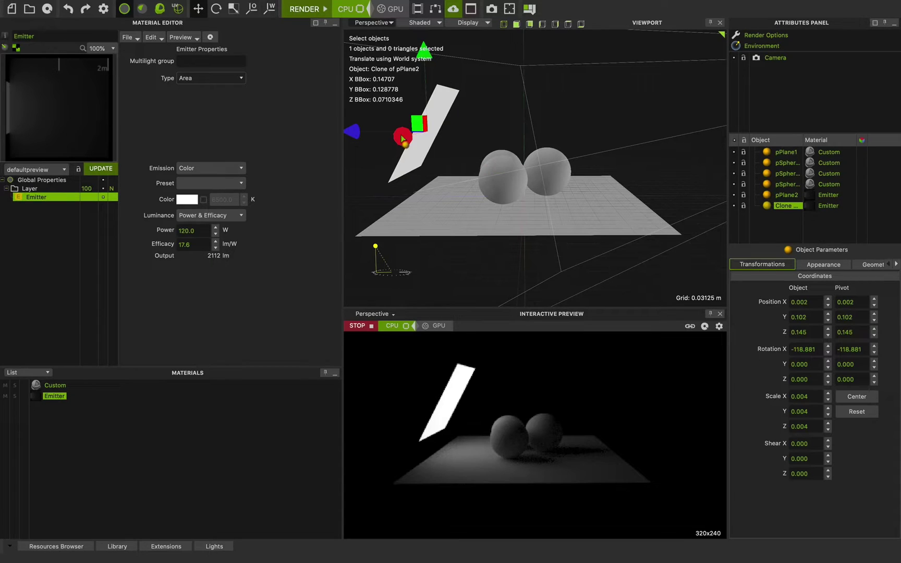
pyautogui.moveTo(354, 132); pyautogui.dragTo(591, 136)
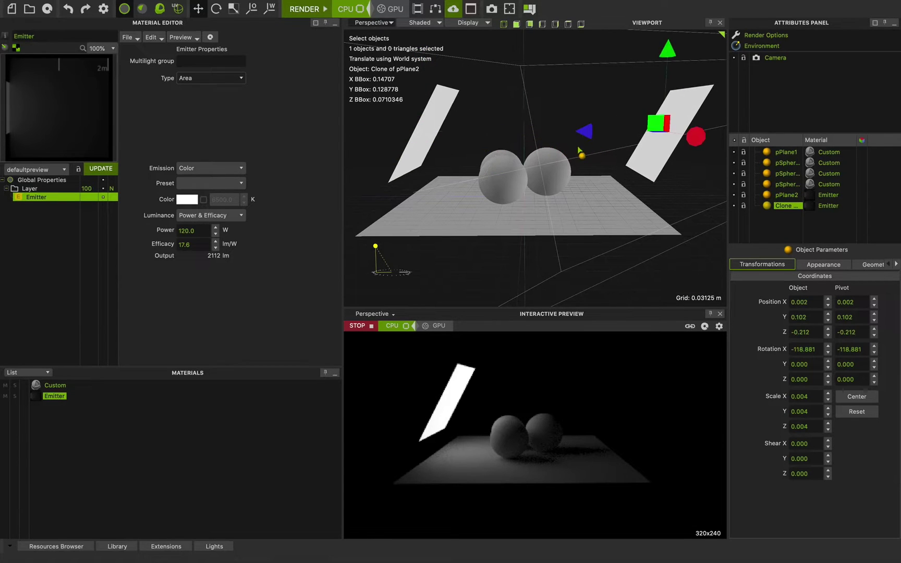
# Step: Rotate the cloned emitter plane about the world vertical axis to face the spheres, with rotation about X 61.119, Y 2.452, Z -180
pyautogui.press('e')
pyautogui.moveTo(573, 180)
pyautogui.mouseDown(button='right')
pyautogui.moveTo(525, 179)
pyautogui.moveTo(522, 107)
pyautogui.mouseUp(button='right')
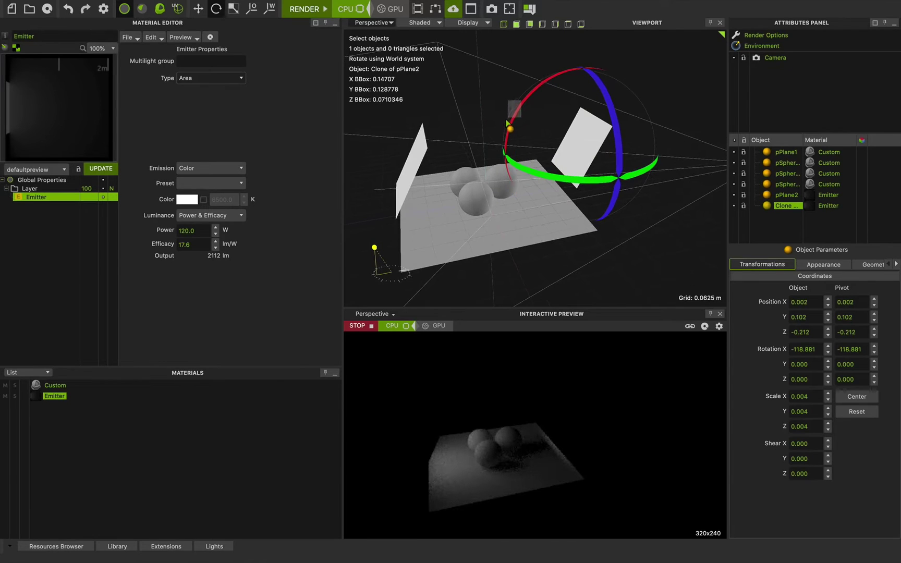
pyautogui.click(521, 148)
pyautogui.click(568, 151)
pyautogui.moveTo(568, 150); pyautogui.dragTo(566, 165, button='right')
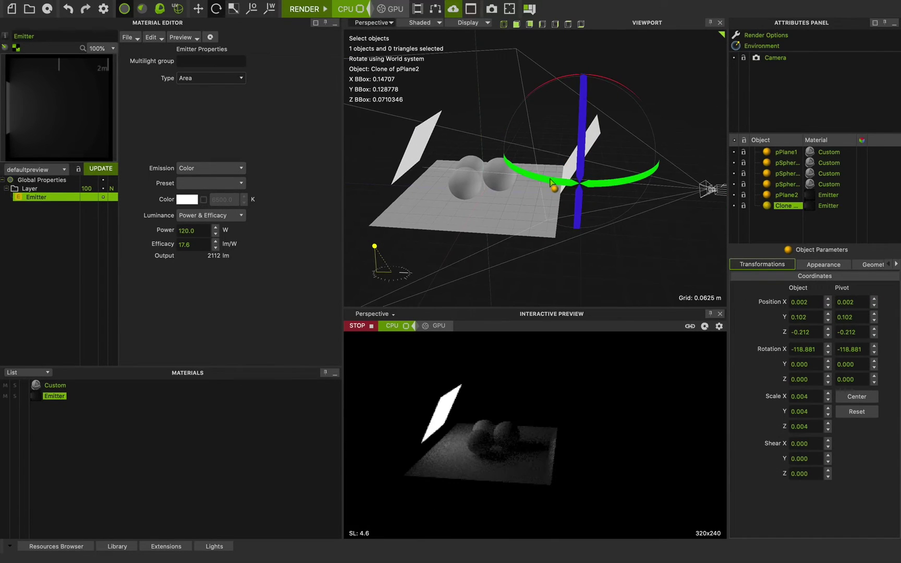
pyautogui.moveTo(576, 183); pyautogui.dragTo(548, 178)
pyautogui.moveTo(548, 178); pyautogui.dragTo(598, 165, button='right')
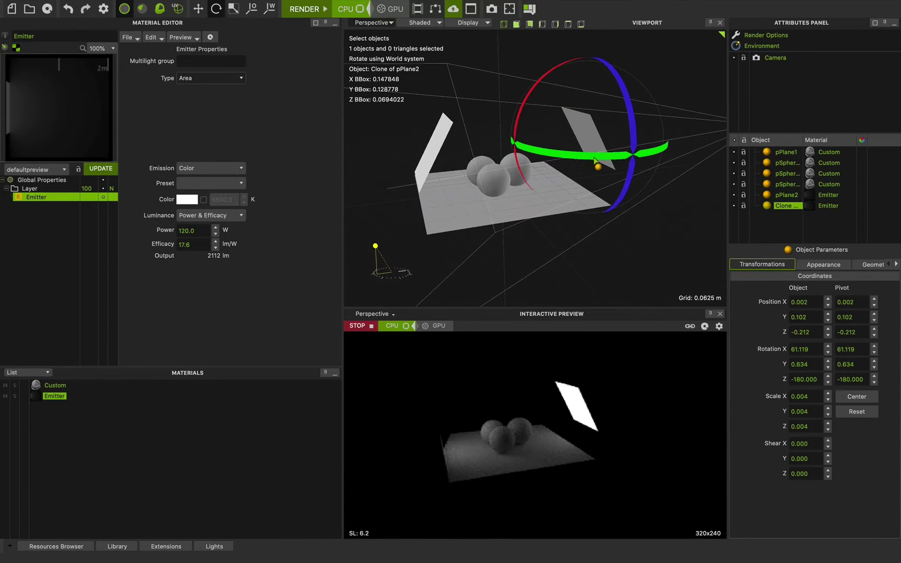
pyautogui.moveTo(598, 166); pyautogui.dragTo(584, 159)
pyautogui.moveTo(584, 159); pyautogui.dragTo(535, 159, button='right')
pyautogui.press('w')
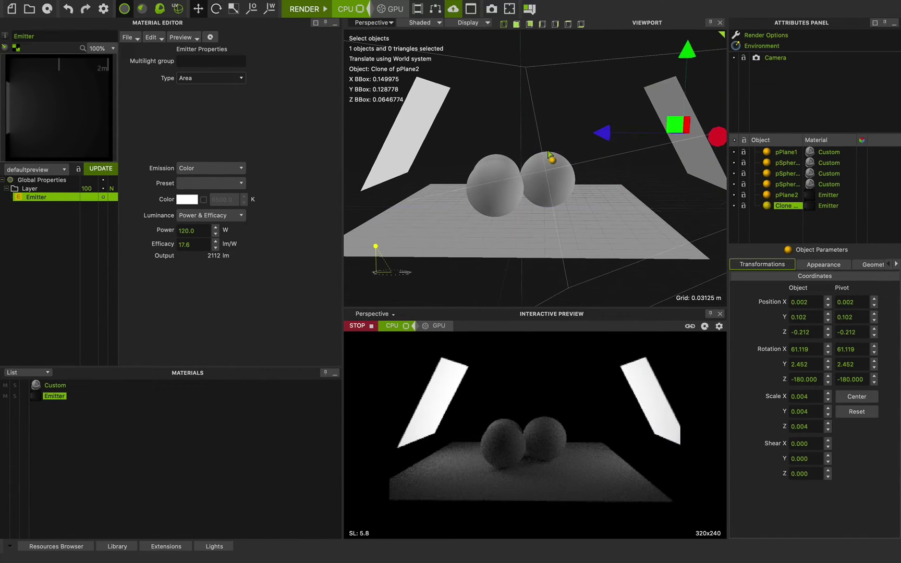
# Step: Move the cloned emitter plane along world Z to about -0.168, closer to the spheres, and compare it with the original plane
pyautogui.scroll(2, 549, 164)
pyautogui.moveTo(611, 149); pyautogui.dragTo(557, 147)
pyautogui.moveTo(557, 146)
pyautogui.mouseDown(button='right')
pyautogui.moveTo(537, 161)
pyautogui.moveTo(543, 155)
pyautogui.mouseUp(button='right')
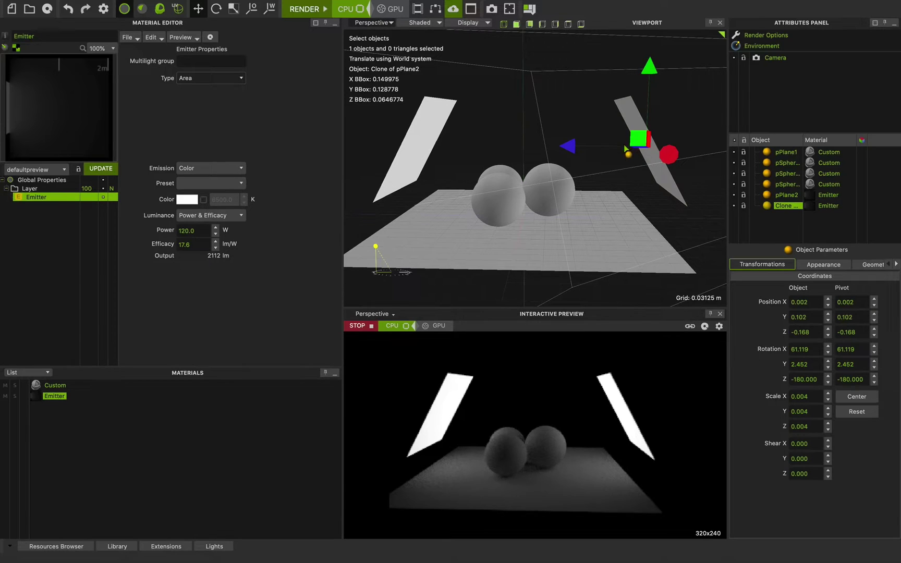
pyautogui.click(430, 125)
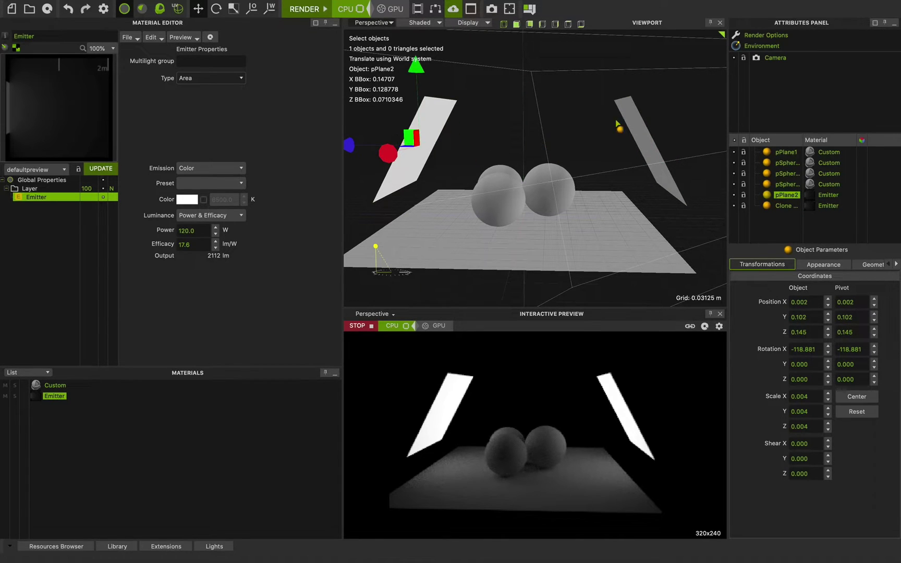
pyautogui.click(635, 122)
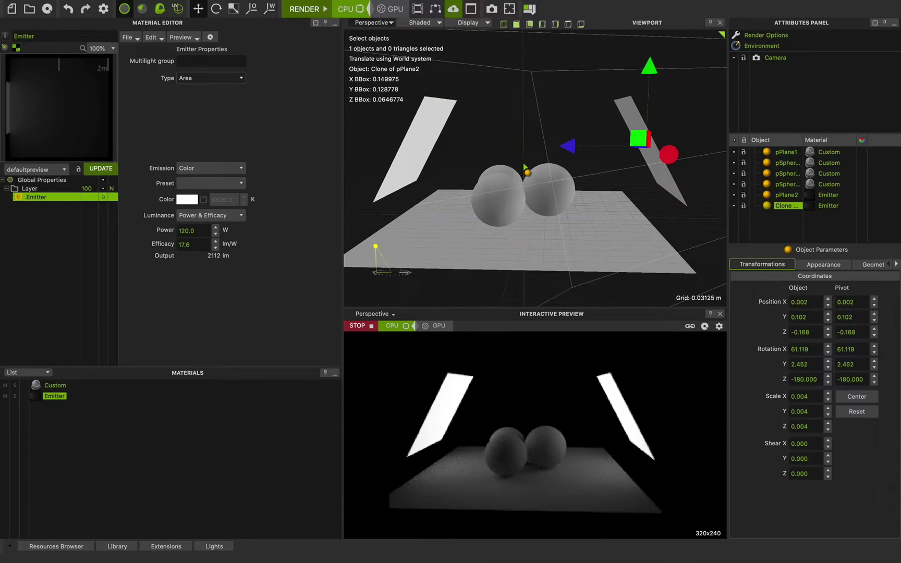
pyautogui.scroll(-4, 527, 169)
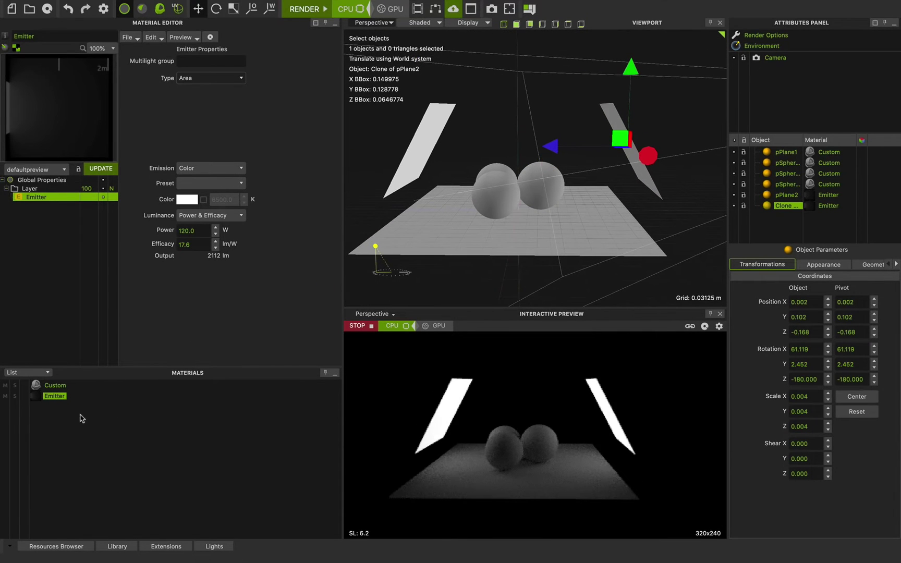
# Step: Create a second emitter material and rename it cool_temp_light
pyautogui.click(82, 418)
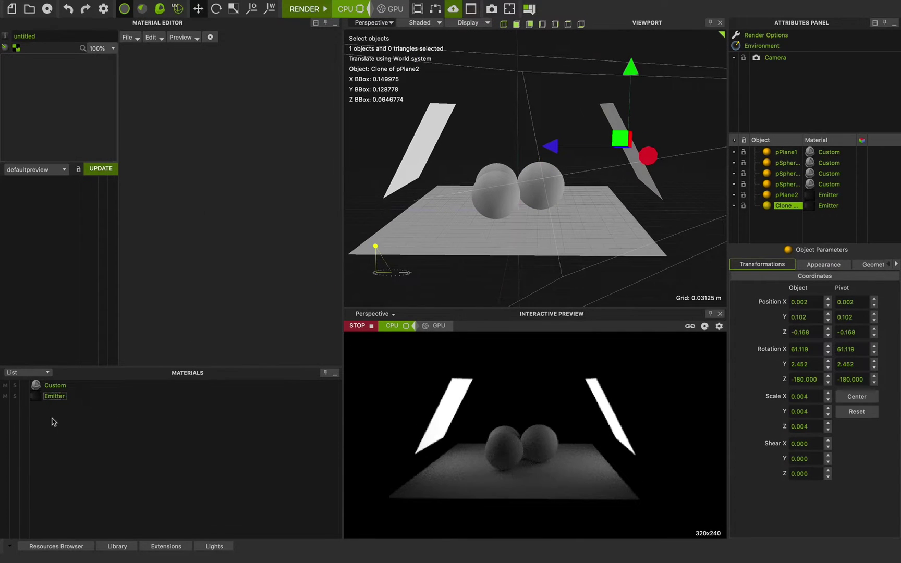
pyautogui.rightClick(53, 421)
pyautogui.moveTo(121, 223)
pyautogui.click(175, 234)
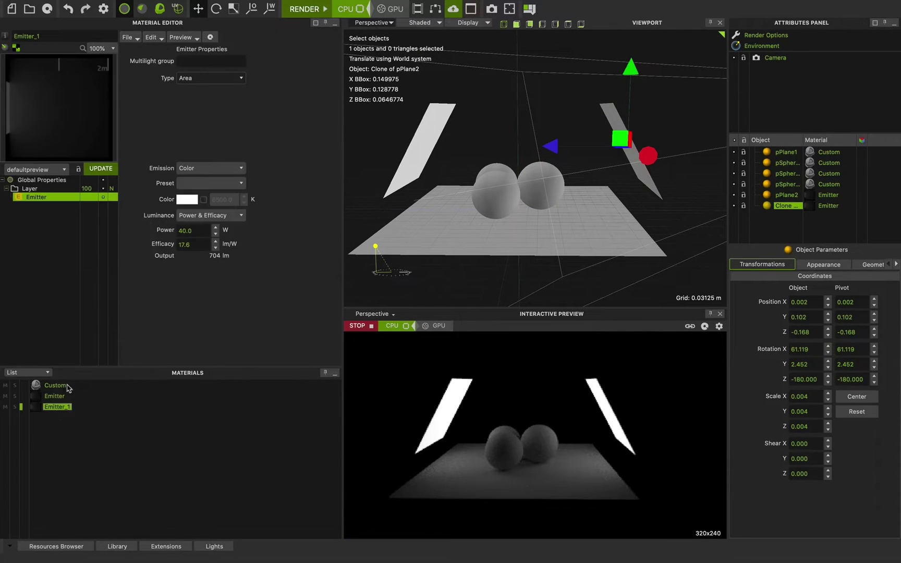
pyautogui.click(65, 412)
pyautogui.write('col')
pyautogui.press('Return')
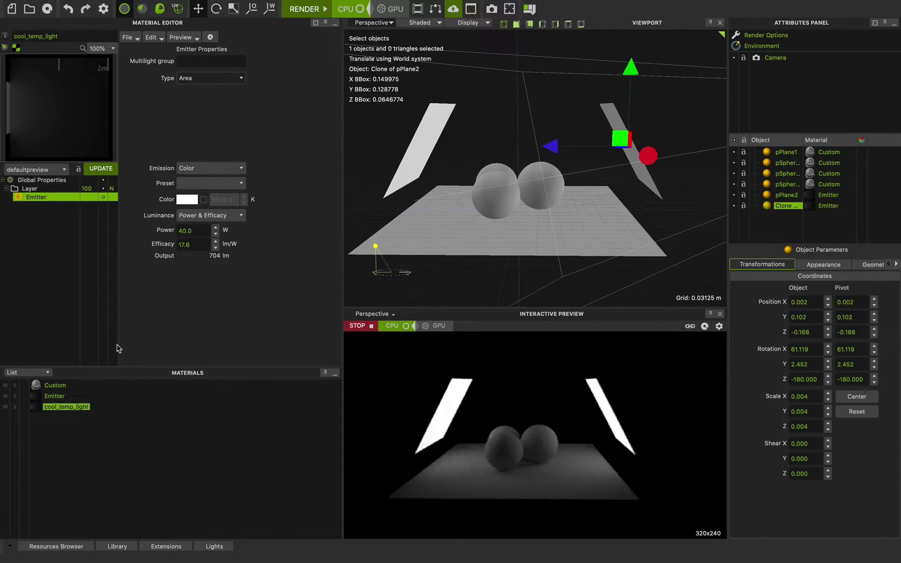
# Step: Rename the original Emitter material as warm_temp_light
pyautogui.click(54, 396)
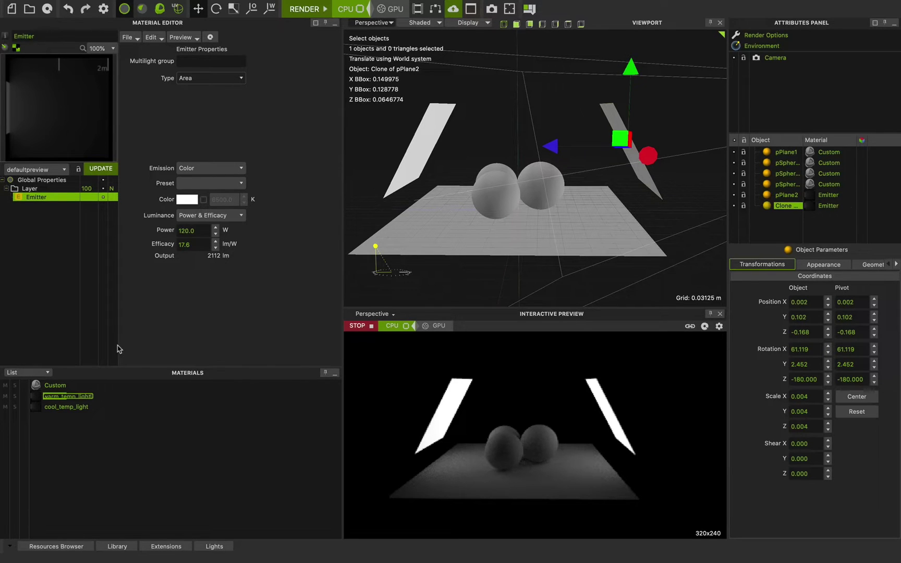
pyautogui.press('Return')
pyautogui.click(70, 414)
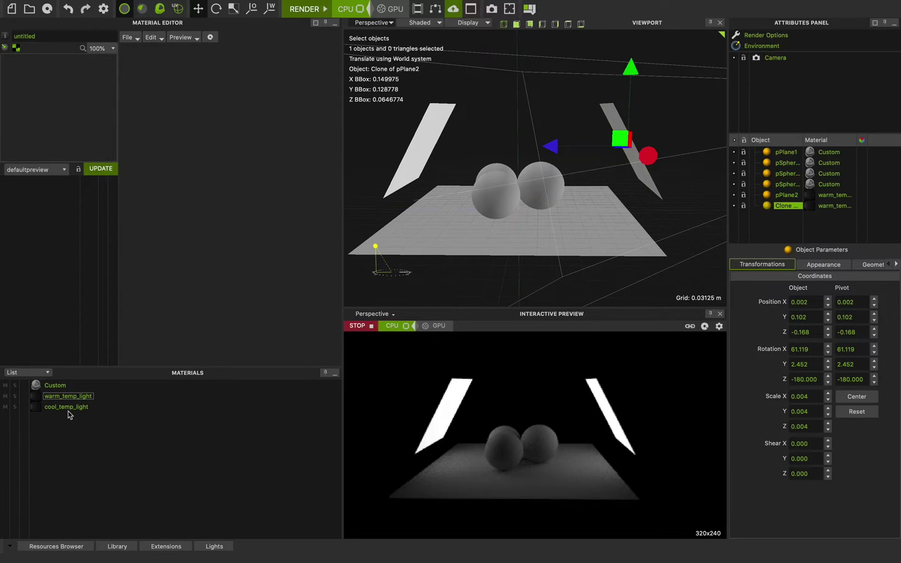
# Step: Apply the cool_temp_light material to the cloned emitter plane and check it in the interactive preview
pyautogui.moveTo(68, 407)
pyautogui.mouseDown()
pyautogui.moveTo(136, 417)
pyautogui.moveTo(537, 238)
pyautogui.moveTo(605, 125)
pyautogui.moveTo(589, 120)
pyautogui.mouseUp()
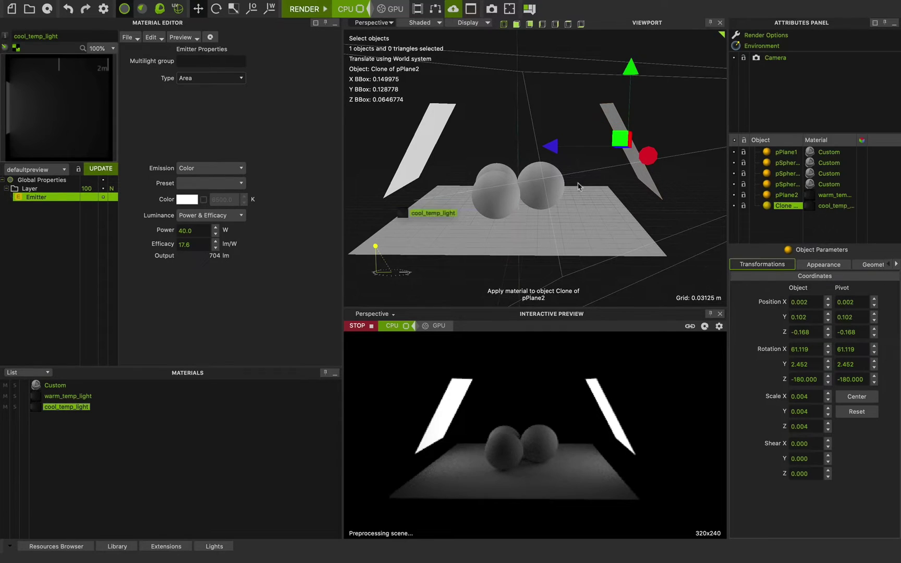
pyautogui.scroll(3, 545, 208)
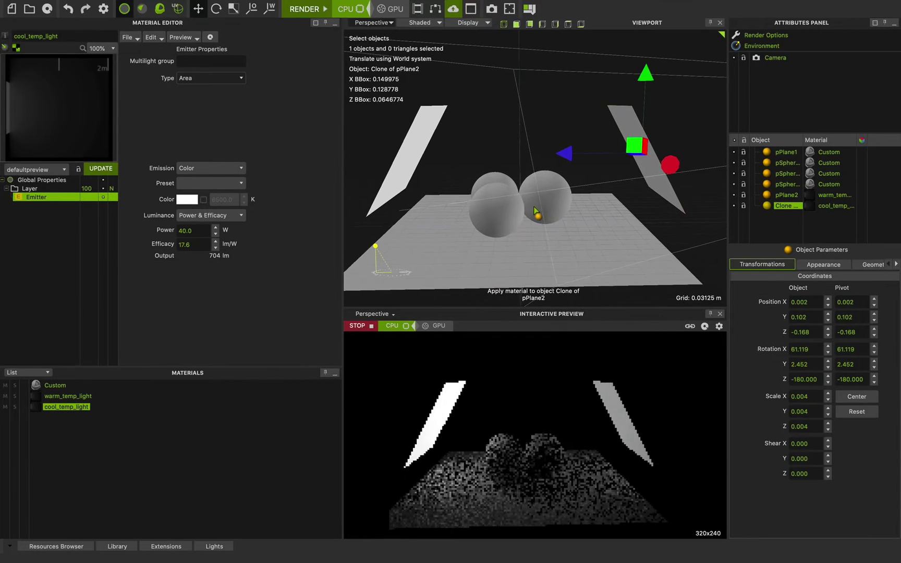
pyautogui.scroll(3, 537, 214)
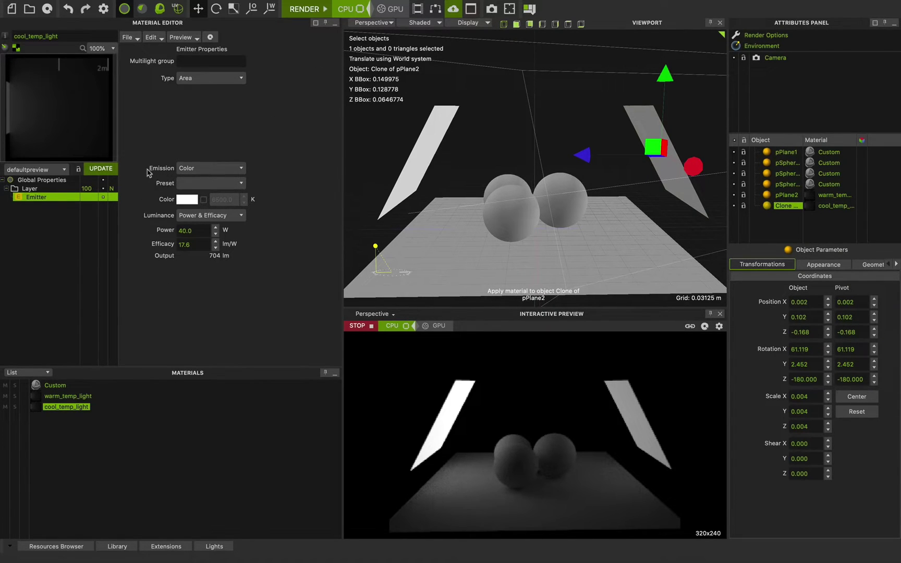
# Step: Keep cool_temp_light's emission on Color and try green, crimson and pale pink light colors in the color picker
pyautogui.click(180, 170)
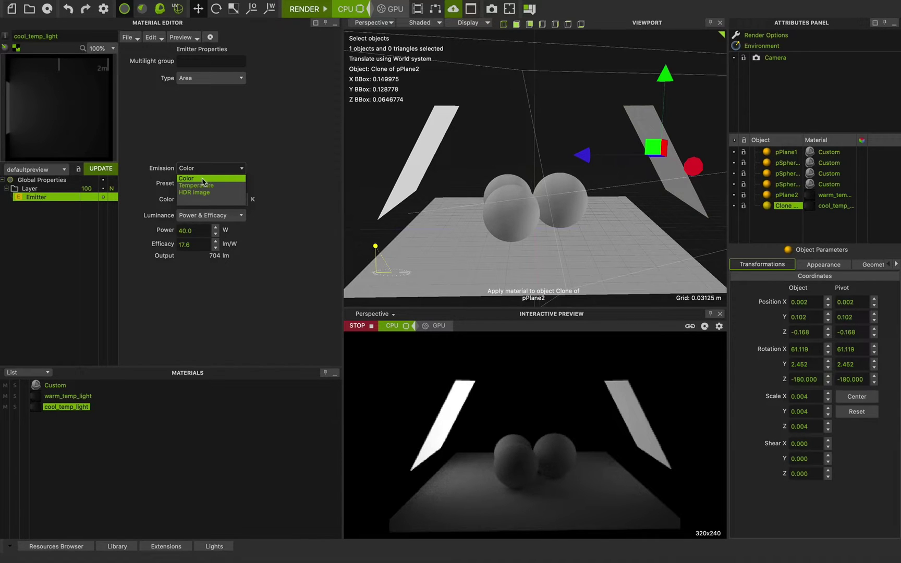
pyautogui.click(203, 178)
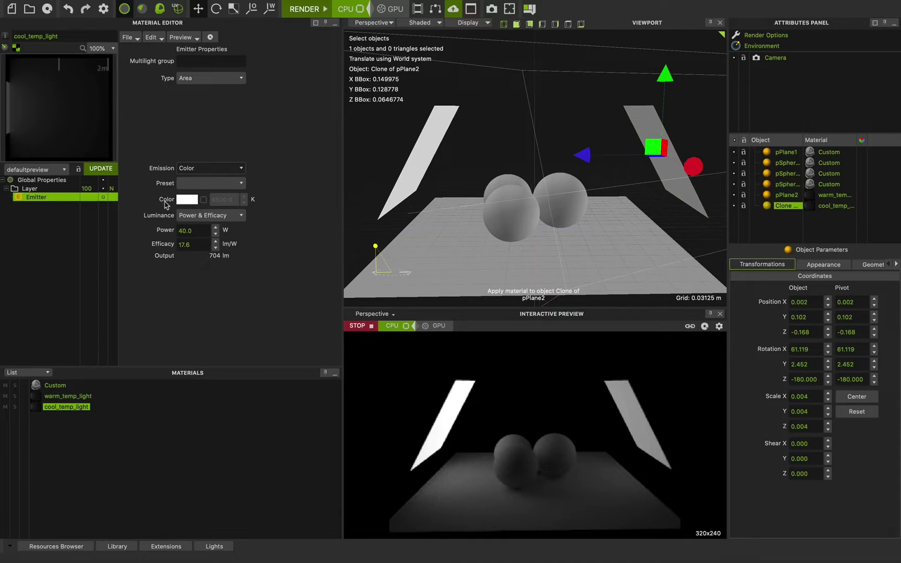
pyautogui.click(185, 199)
pyautogui.moveTo(447, 113); pyautogui.dragTo(479, 108)
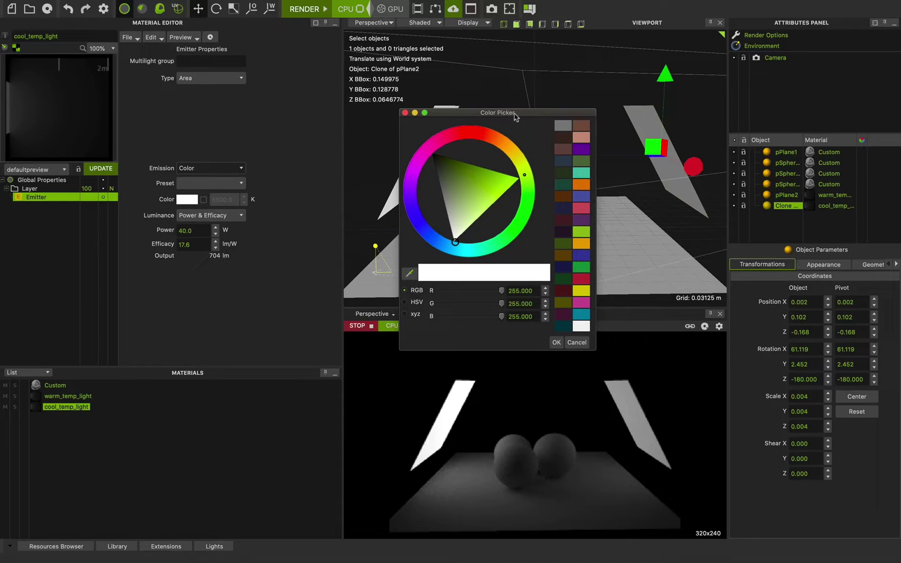
pyautogui.moveTo(515, 116); pyautogui.dragTo(227, 285)
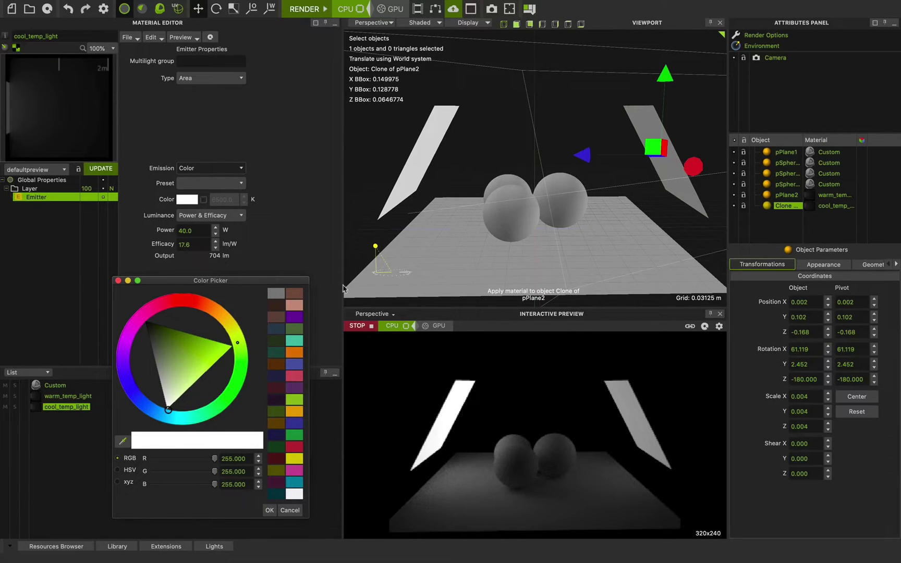
pyautogui.moveTo(197, 335); pyautogui.dragTo(184, 365)
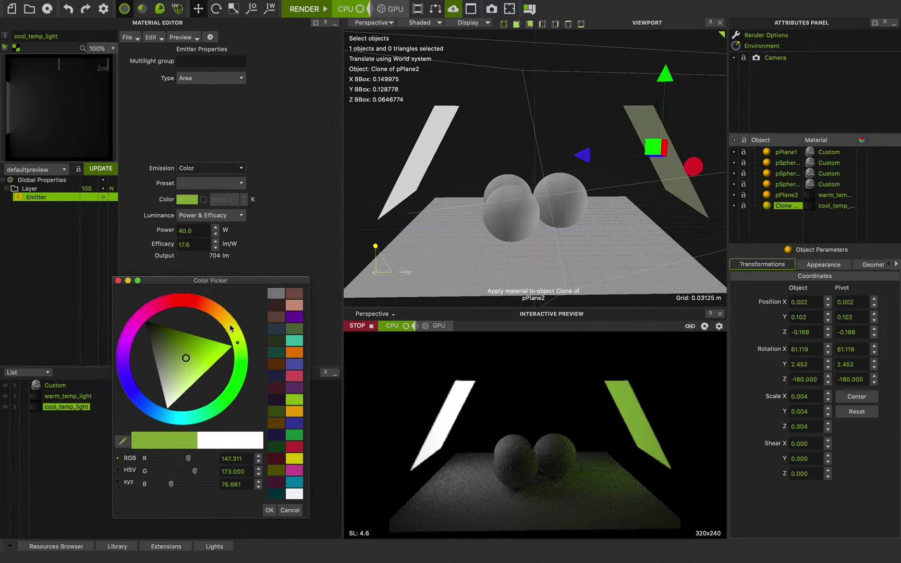
pyautogui.moveTo(172, 303)
pyautogui.mouseDown()
pyautogui.moveTo(182, 306)
pyautogui.moveTo(175, 300)
pyautogui.mouseUp()
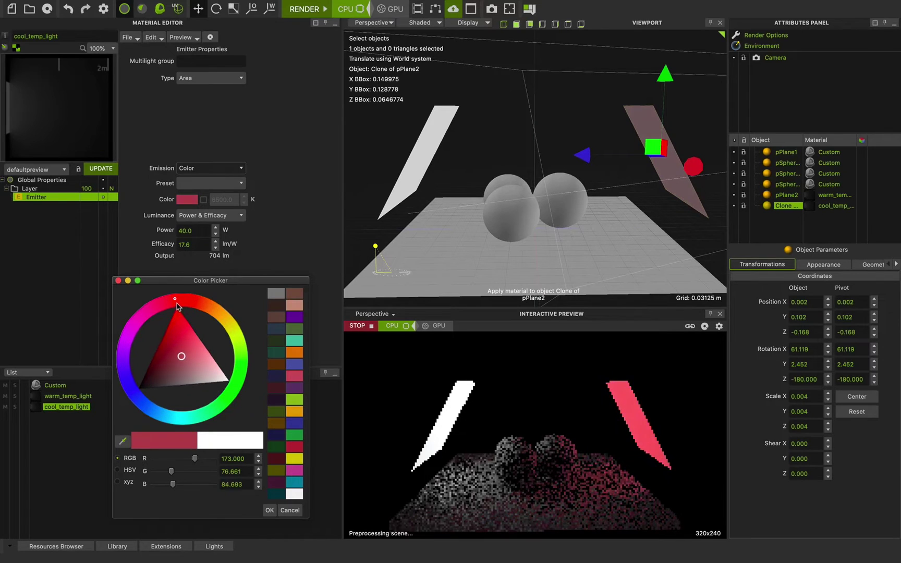
pyautogui.click(196, 367)
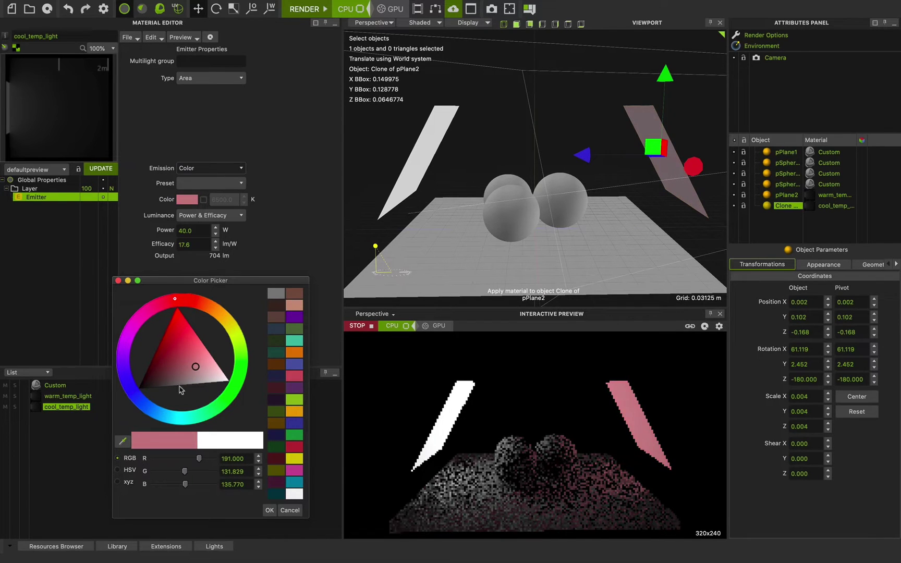
# Step: Compare the picker's HSV, xyz and RGB modes, and apply a saturated red of about RGB 184, 37, 47 to cool_temp_light
pyautogui.click(122, 470)
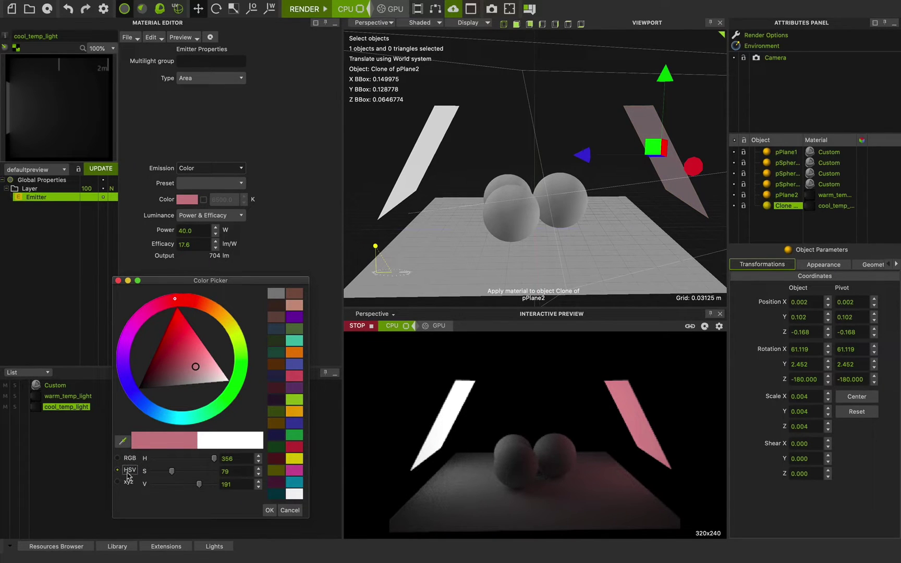
pyautogui.click(126, 484)
pyautogui.click(129, 457)
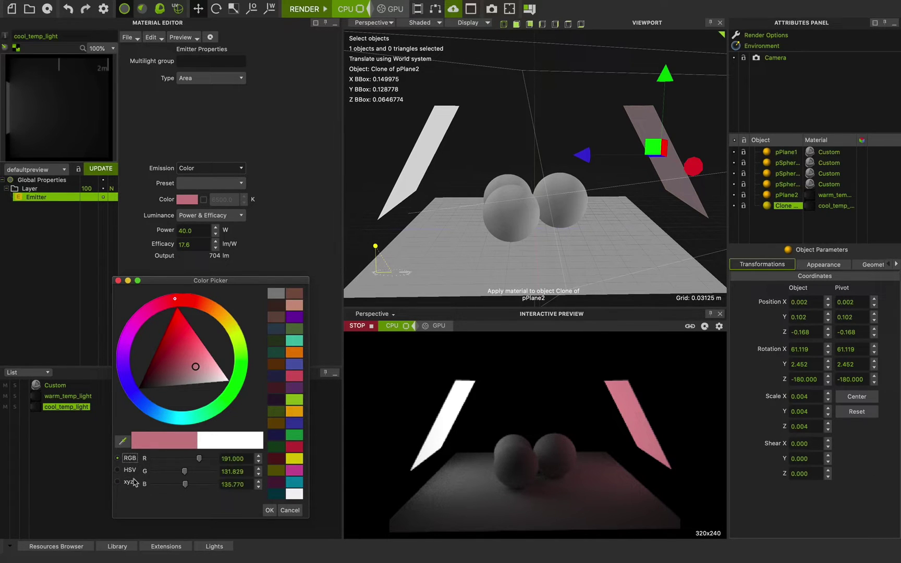
pyautogui.click(123, 442)
pyautogui.moveTo(199, 367); pyautogui.dragTo(177, 341)
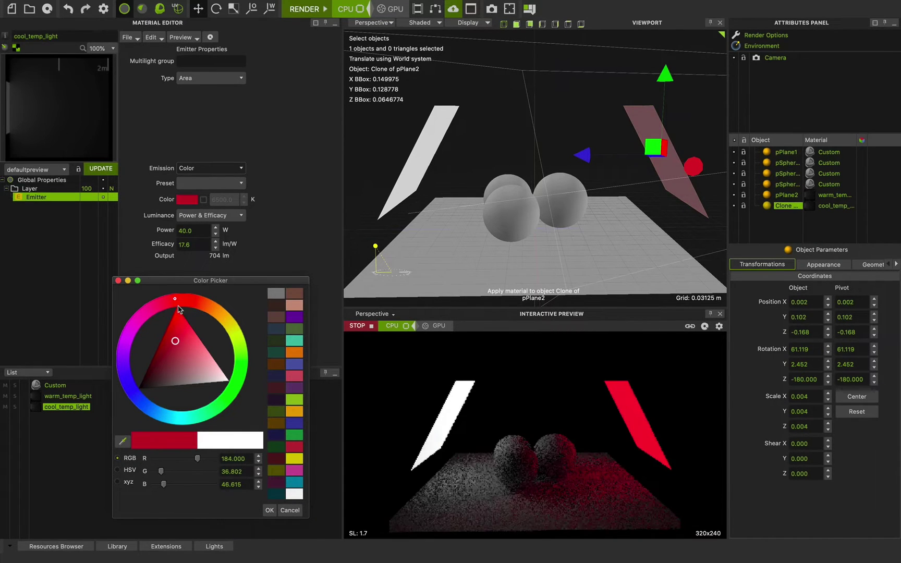
pyautogui.click(269, 510)
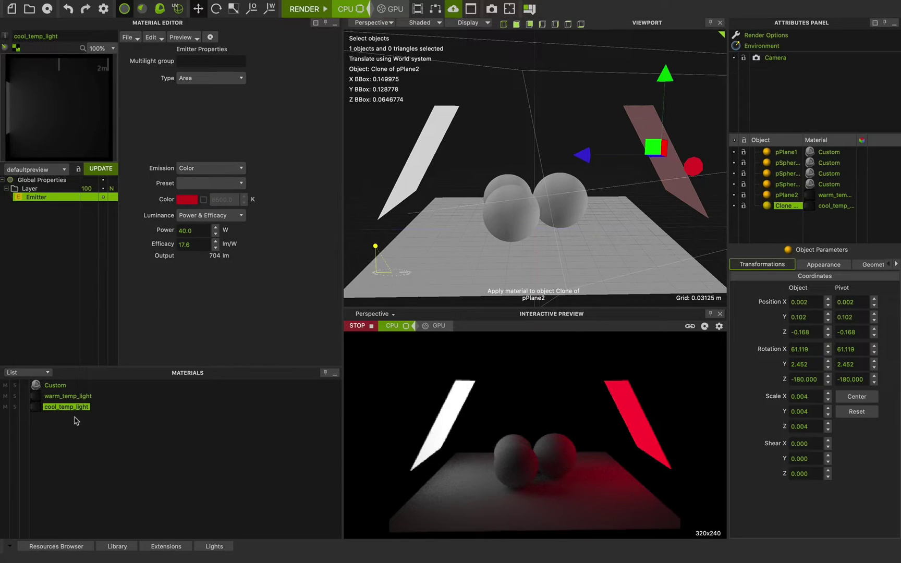
# Step: Switch cool_temp_light's emission to Temperature and set the value to 2800 K
pyautogui.click(206, 170)
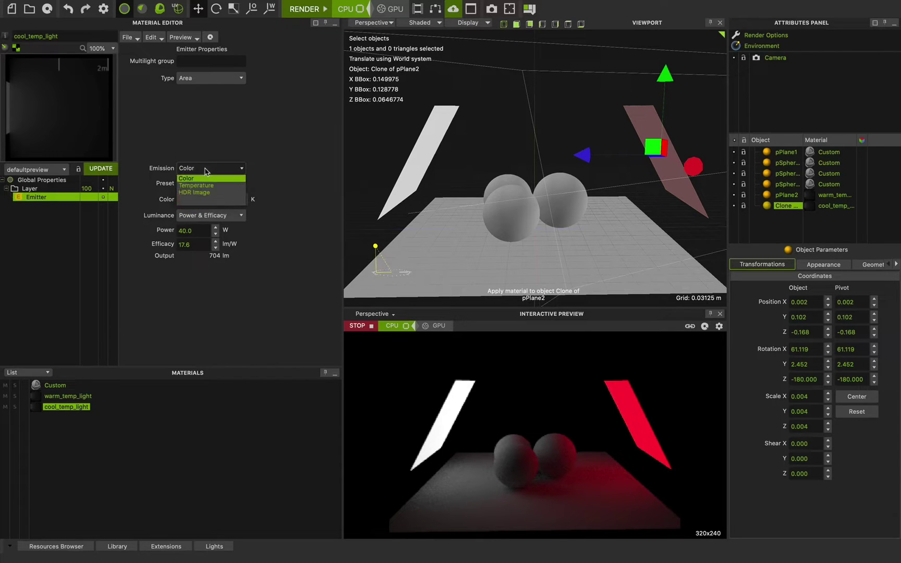
pyautogui.click(196, 186)
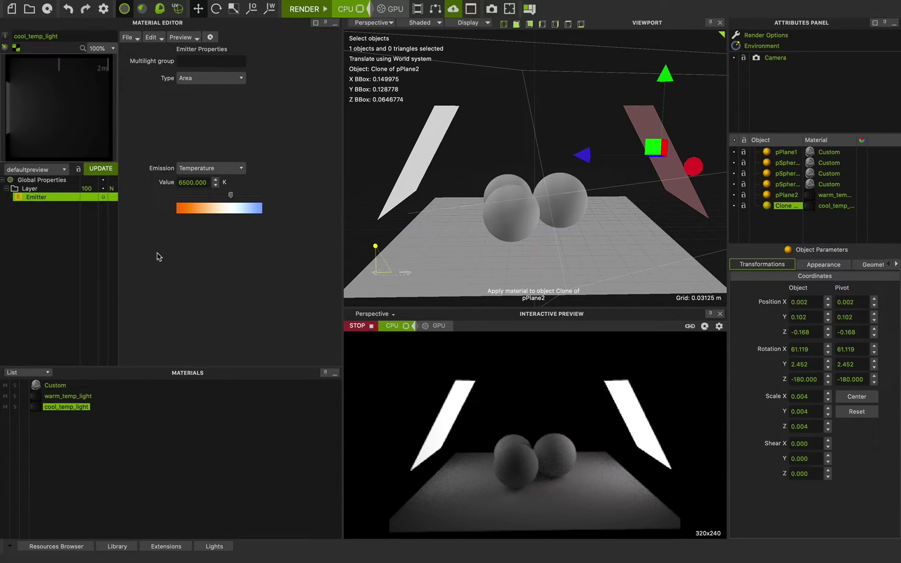
pyautogui.doubleClick(206, 182)
pyautogui.write('2800')
pyautogui.press('Return')
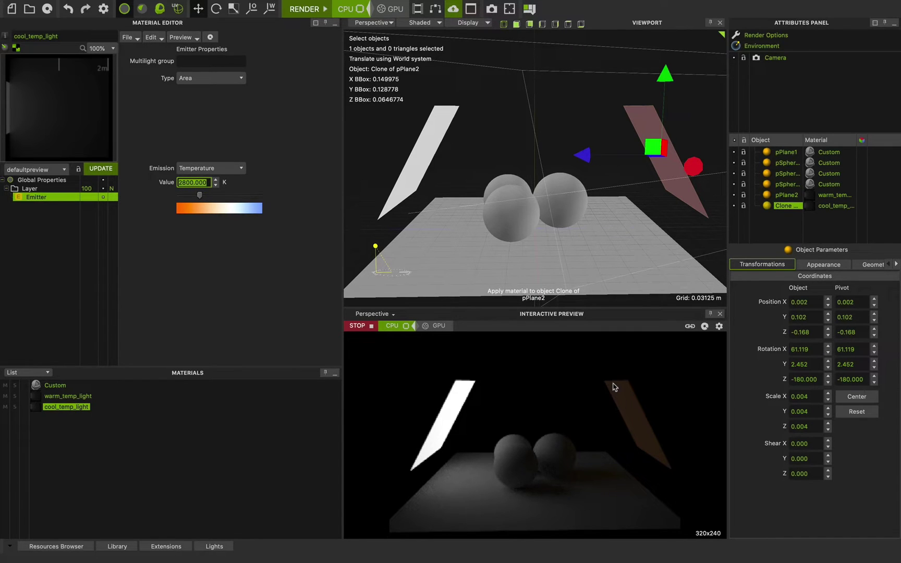
# Step: Try emission temperatures of 10000 K and 1000 K on cool_temp_light, and adjust the value to about 7360 K
pyautogui.press('BackSpace')
pyautogui.press('Return')
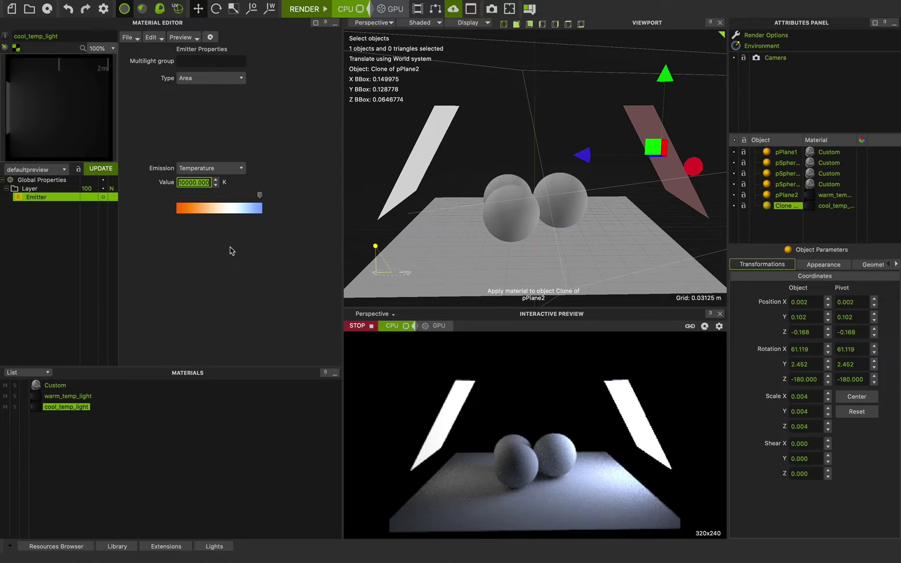
pyautogui.write('1000')
pyautogui.press('Return')
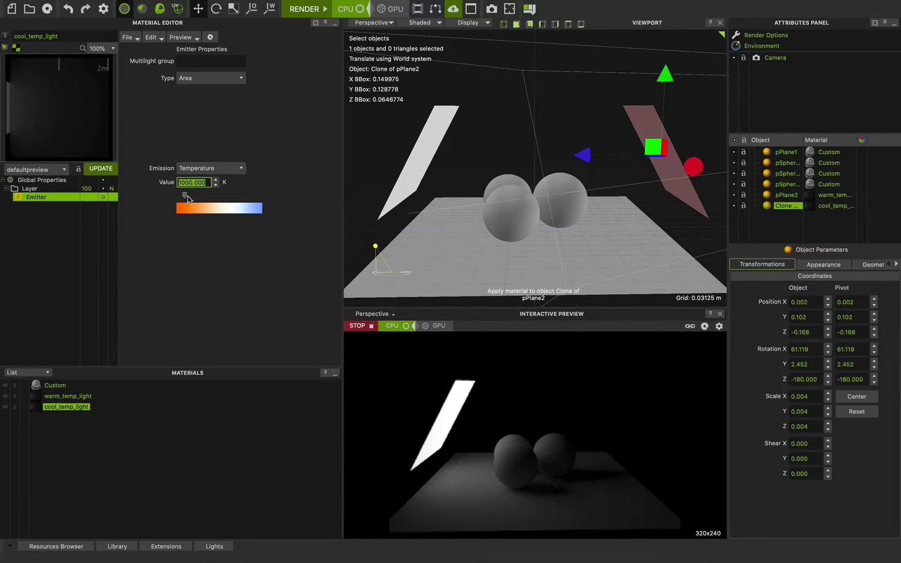
pyautogui.moveTo(185, 195); pyautogui.dragTo(220, 199)
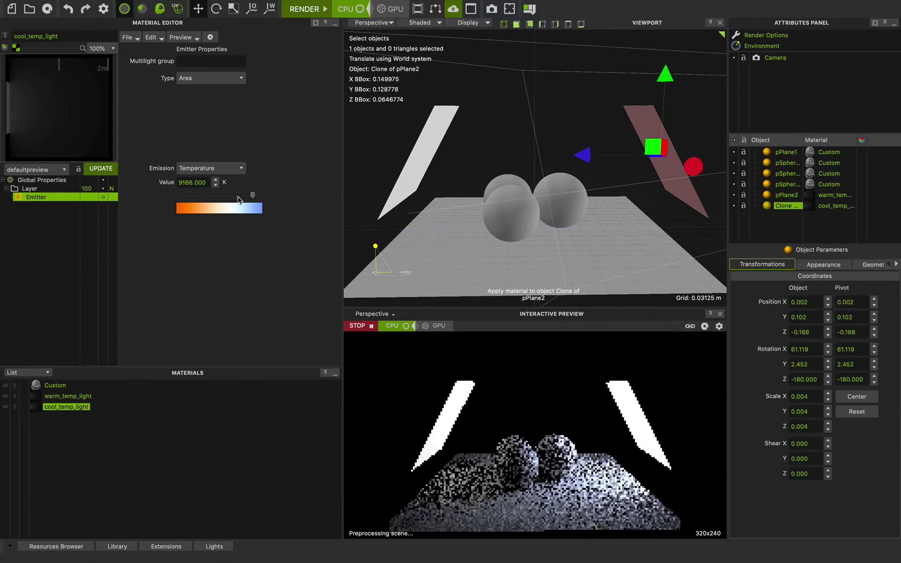
# Step: Set cool_temp_light's emission back to Color and enable its color temperature option at 6500 K
pyautogui.click(204, 171)
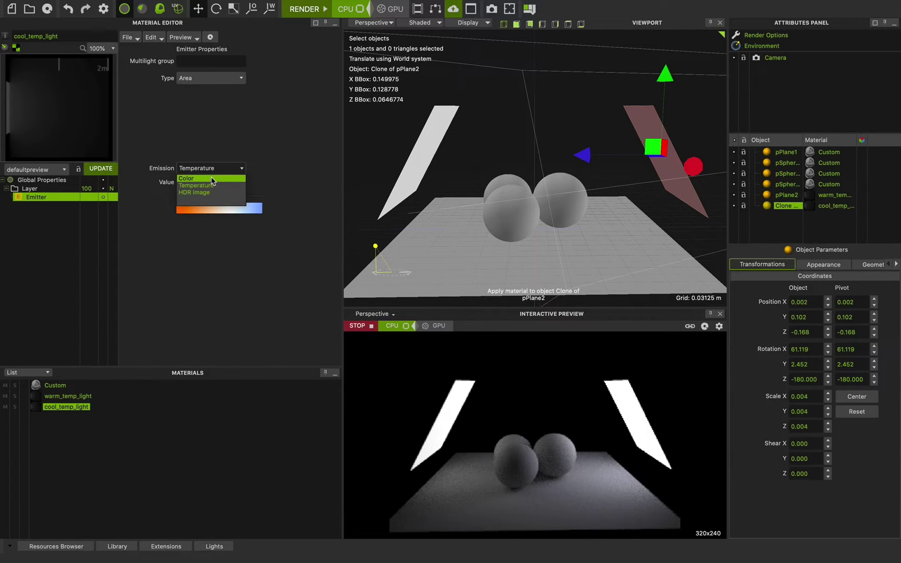
pyautogui.click(211, 179)
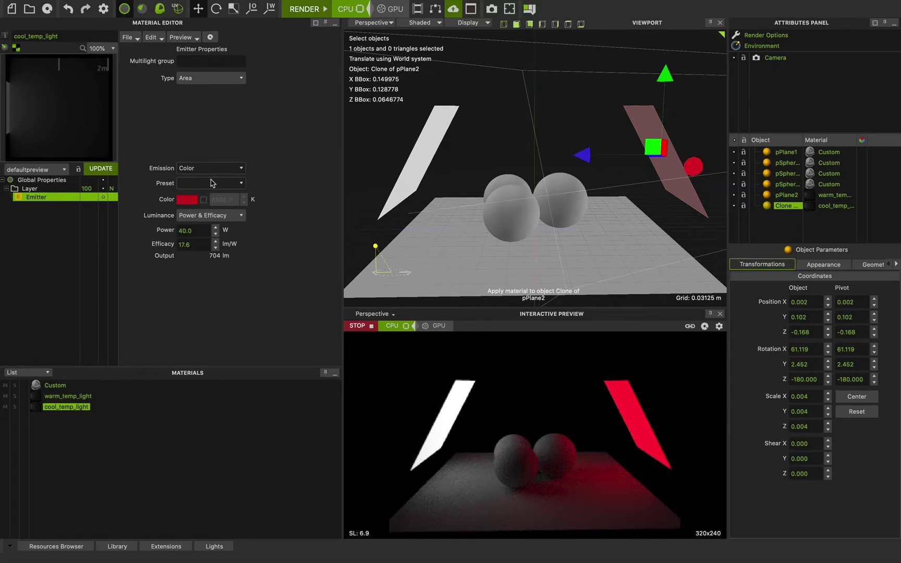
pyautogui.click(204, 200)
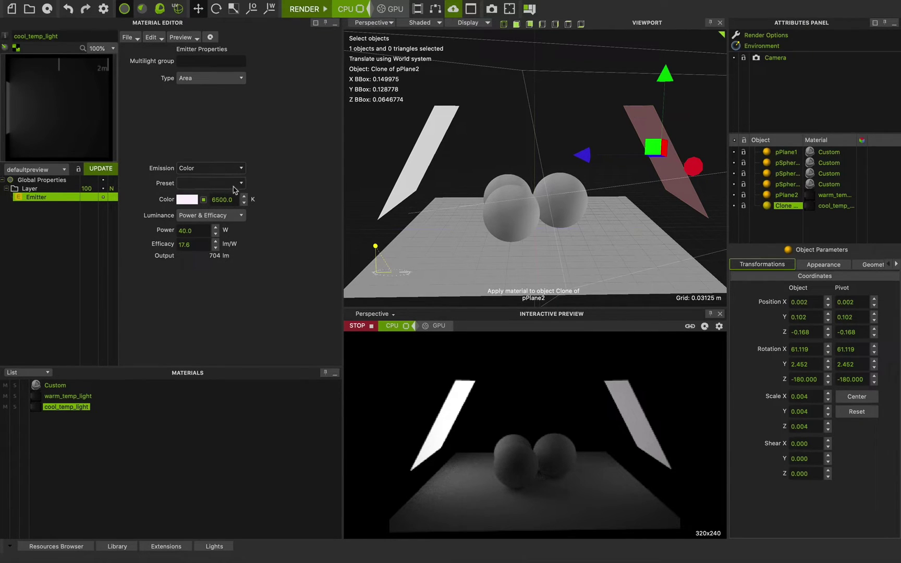
# Step: Switch cool_temp_light's emission to Temperature for comparison and return it to Color
pyautogui.click(236, 168)
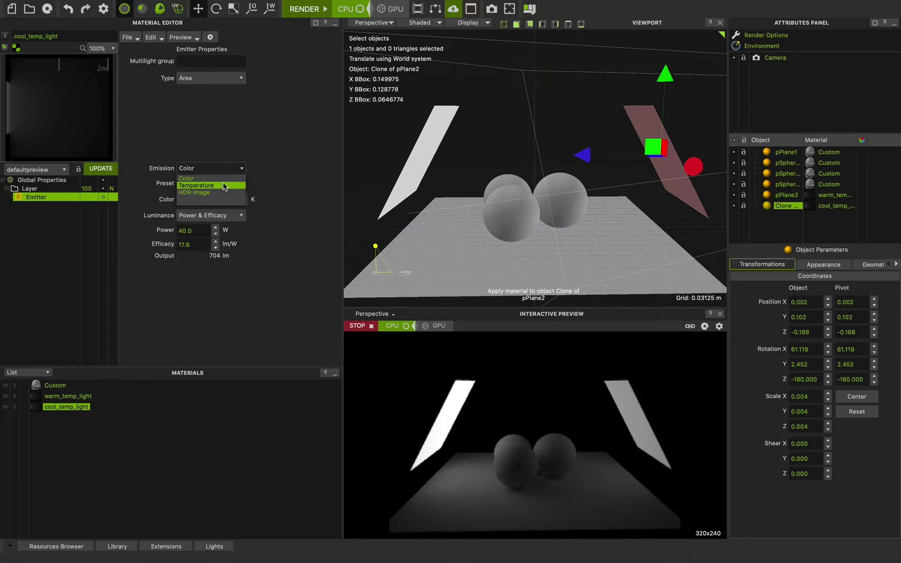
pyautogui.click(224, 187)
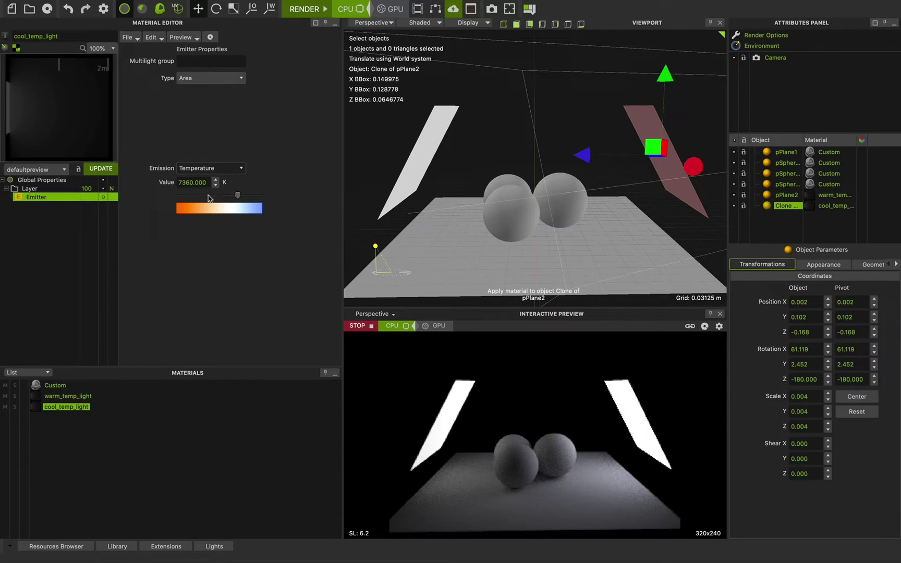
pyautogui.click(214, 168)
pyautogui.click(213, 182)
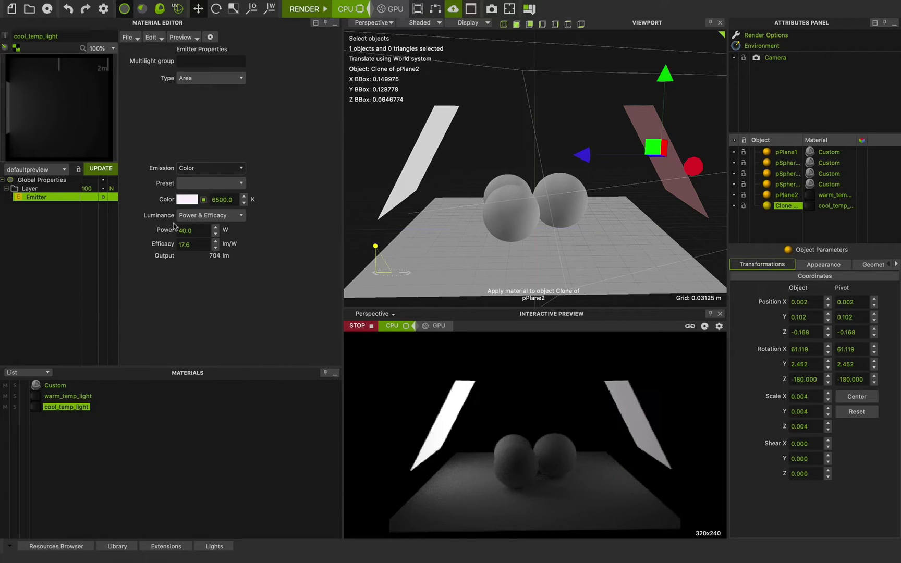
# Step: Keep cool_temp_light's emission on Color with its color temperature option enabled, and set the power to 100 W
pyautogui.click(202, 170)
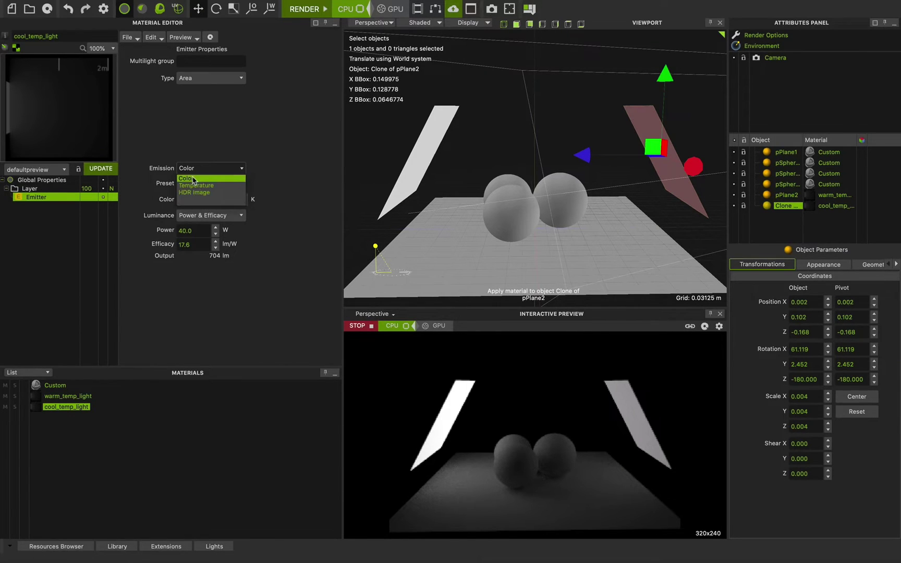
pyautogui.click(194, 179)
pyautogui.click(204, 200)
pyautogui.click(203, 200)
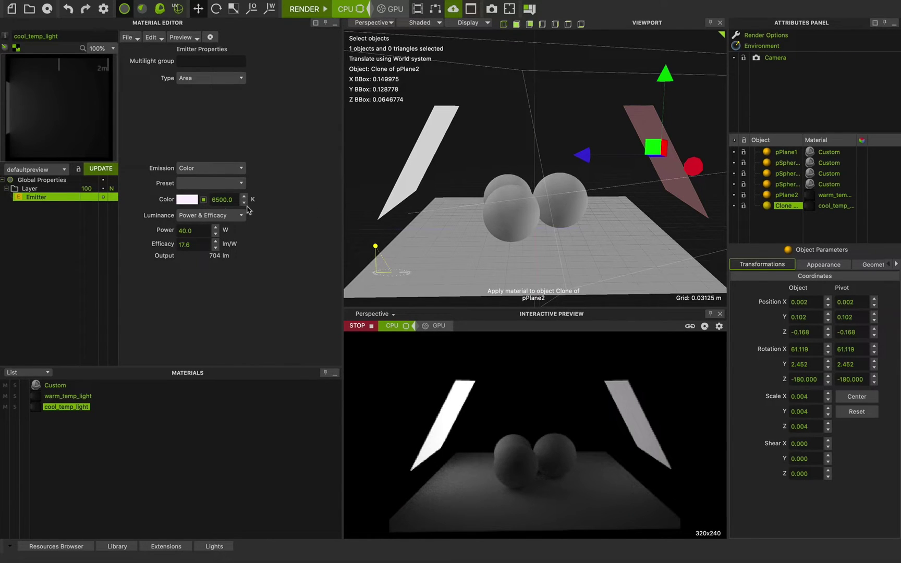
pyautogui.click(194, 230)
pyautogui.write('100')
pyautogui.press('Return')
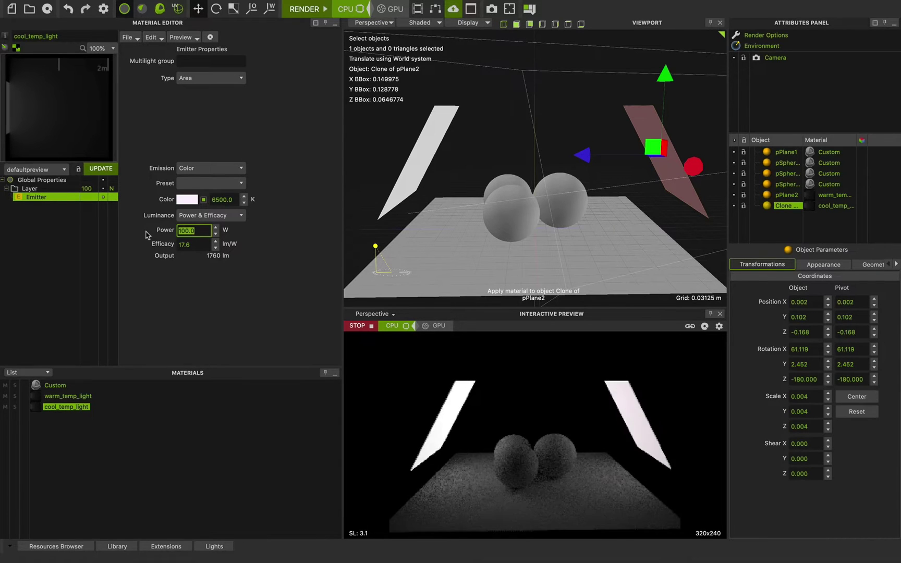
# Step: Try color temperatures of 2800 K and 10000 K on cool_temp_light's color emission
pyautogui.click(233, 200)
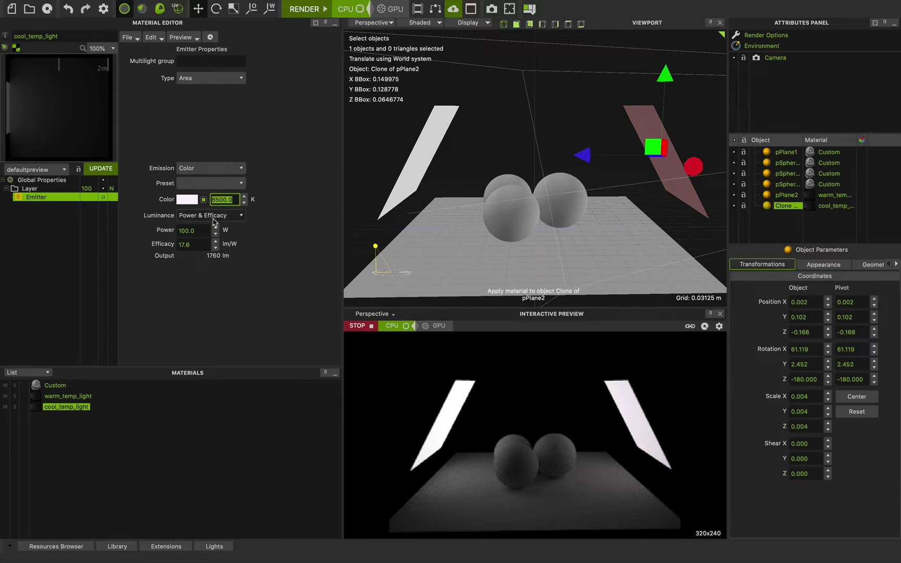
pyautogui.write('2800')
pyautogui.press('Return')
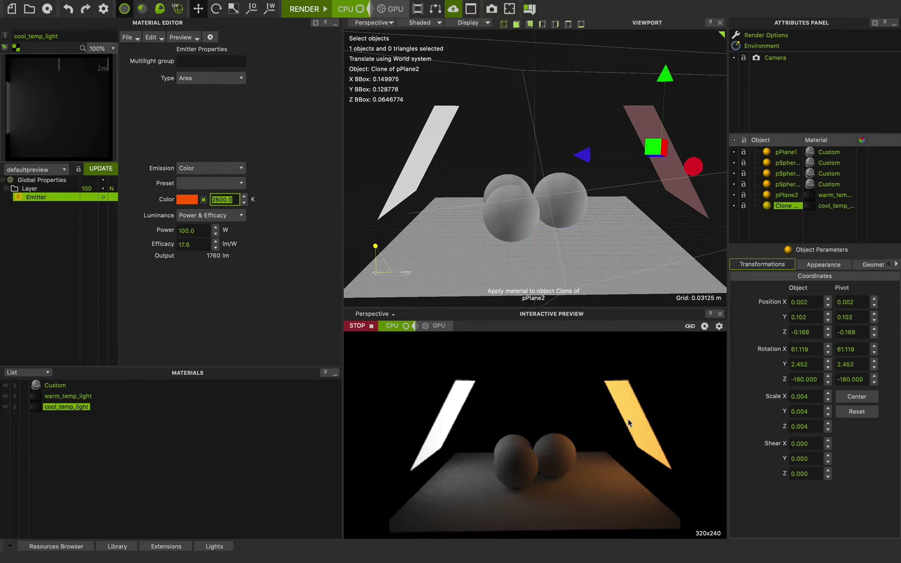
pyautogui.click(195, 230)
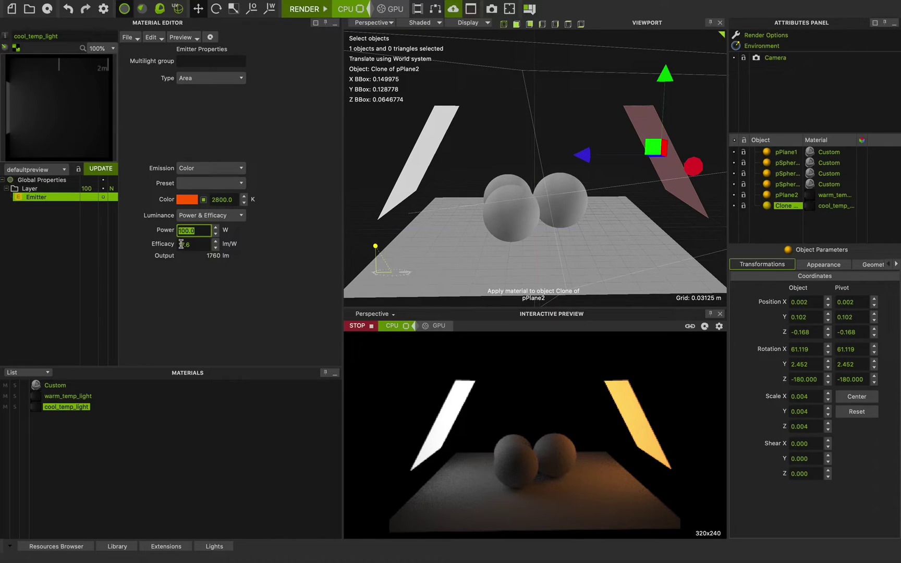
pyautogui.click(236, 199)
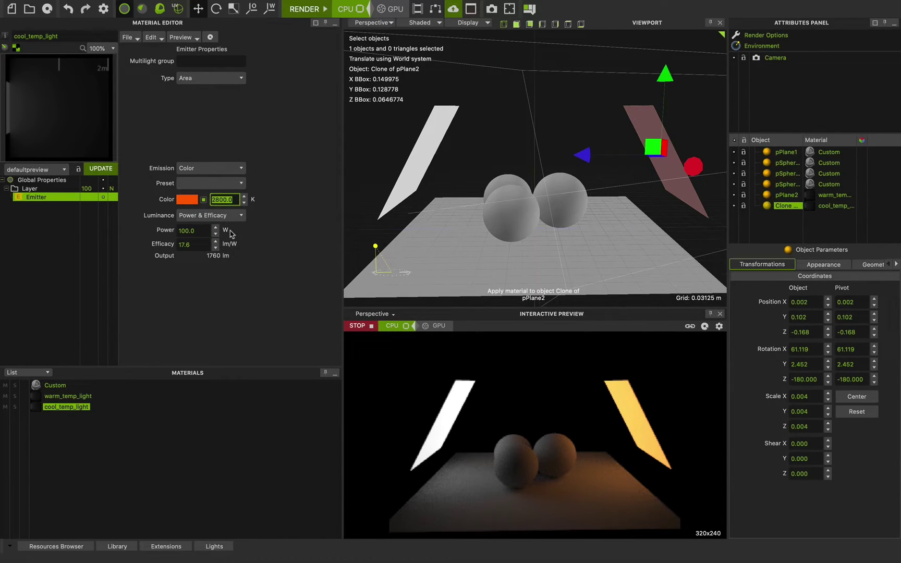
pyautogui.write('10000')
pyautogui.press('Return')
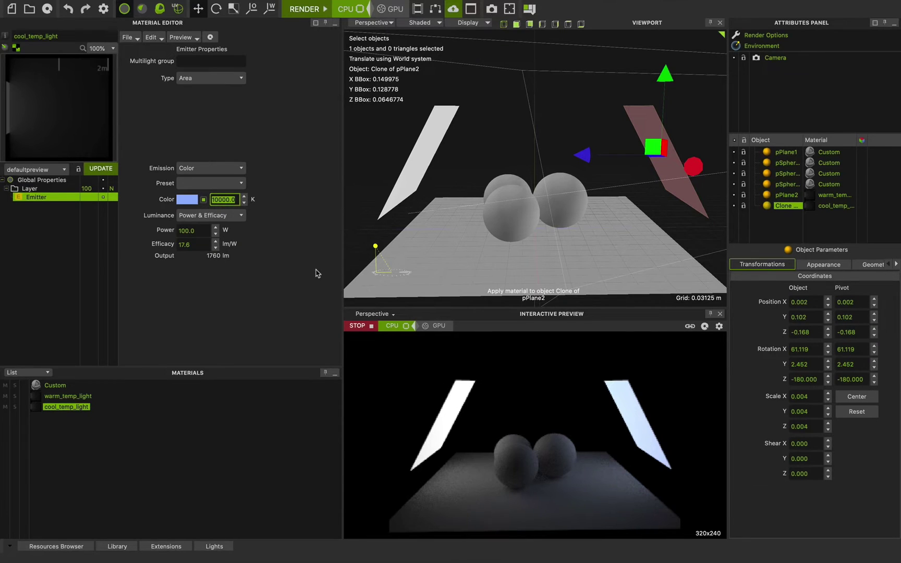
# Step: Switch to Safari and examine a Kelvin chart in the image results for color temperature
pyautogui.press('super+Tab')
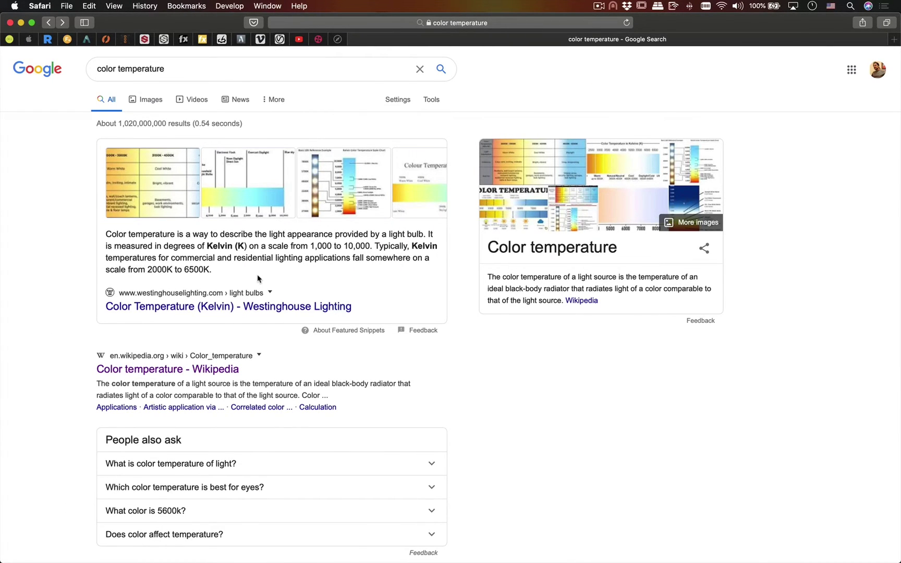
pyautogui.click(146, 100)
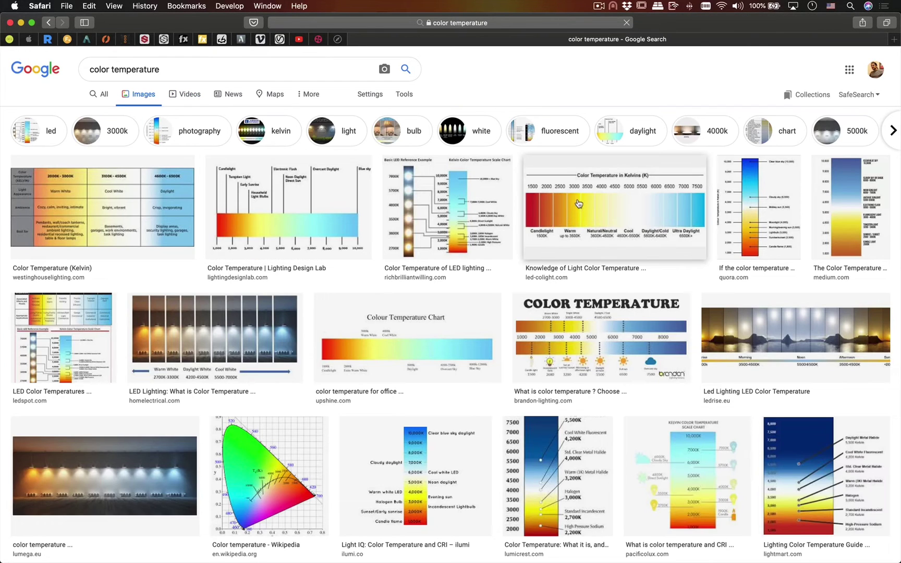
pyautogui.click(551, 245)
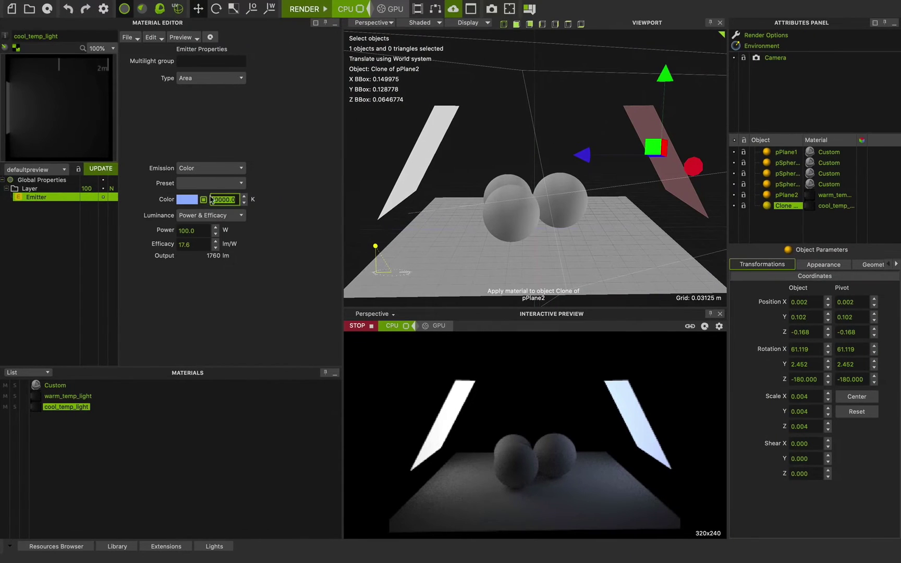
# Step: Look over the emission color presets and set cool_temp_light's color temperature to 16000 K
pyautogui.click(222, 183)
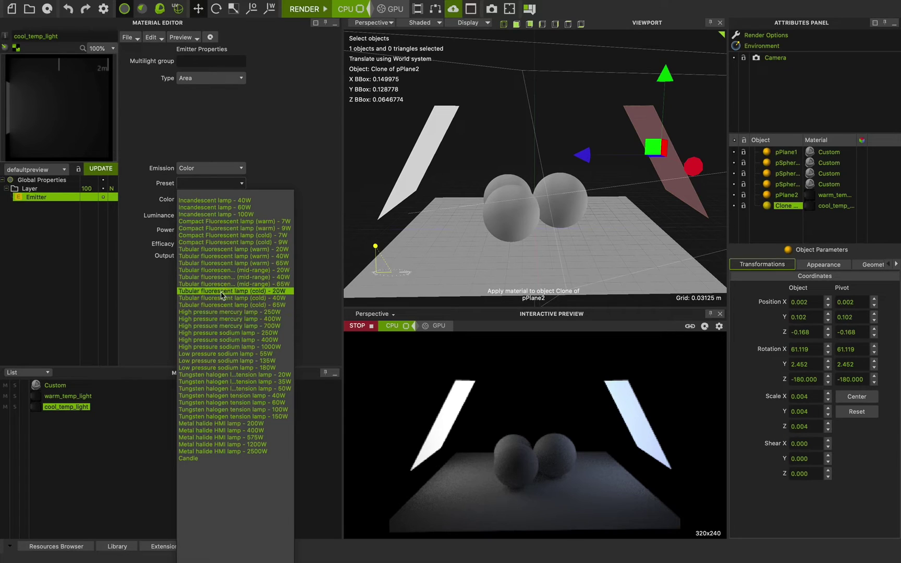
pyautogui.click(296, 150)
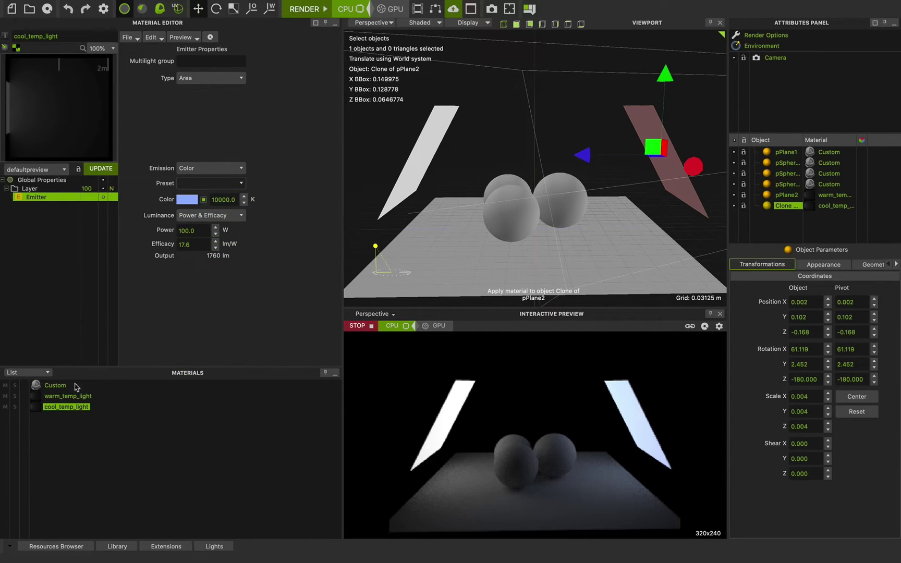
pyautogui.click(81, 413)
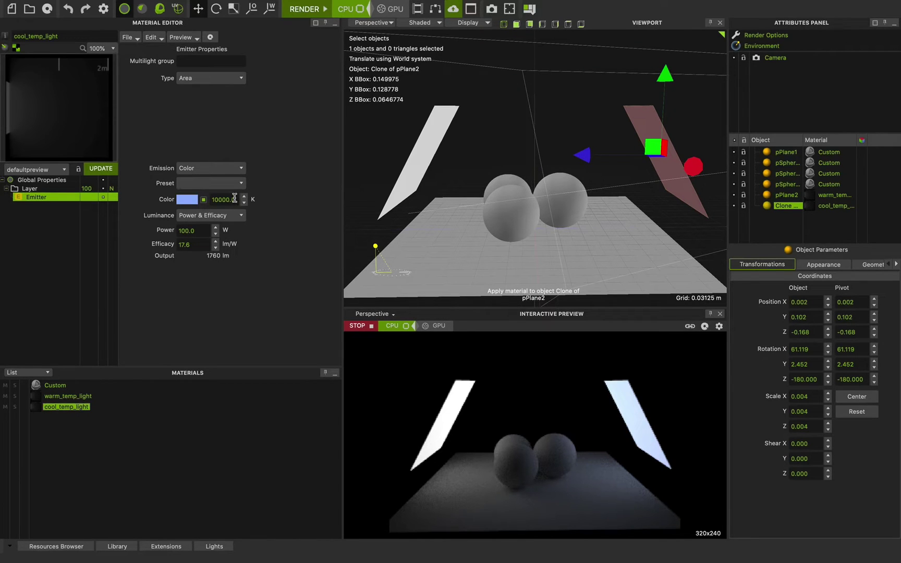
pyautogui.click(234, 199)
pyautogui.write('160')
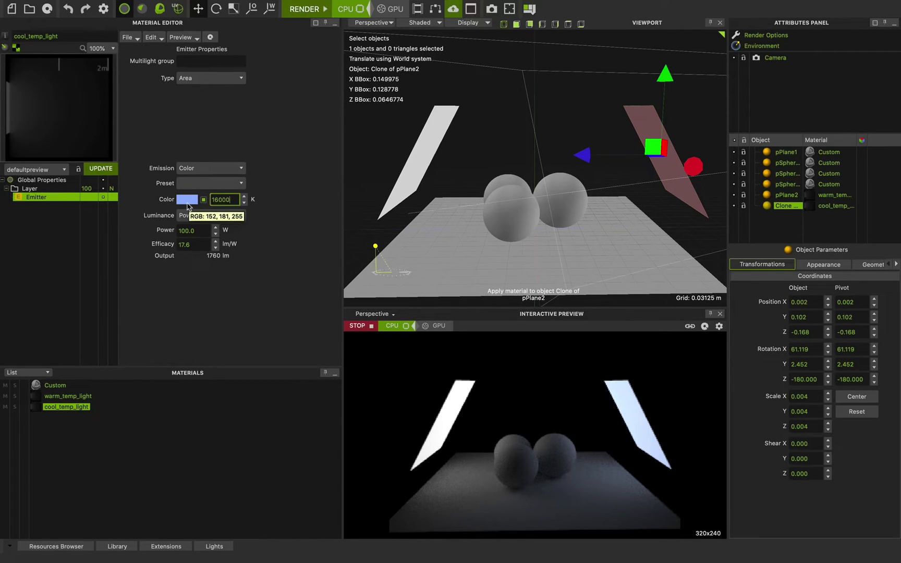
pyautogui.press('Return')
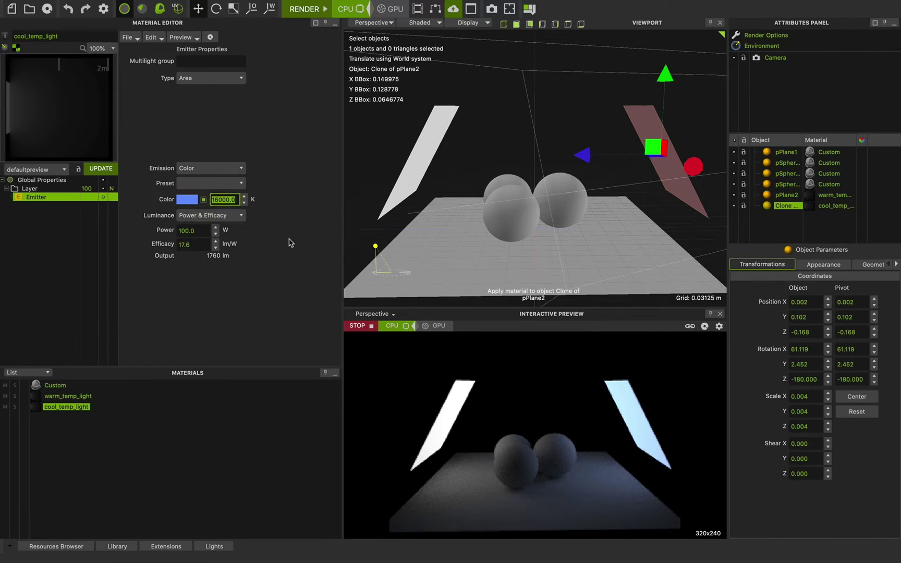
# Step: Enable warm_temp_light's color temperature option, set it to 2800 K, and set the power to 200 W
pyautogui.click(73, 397)
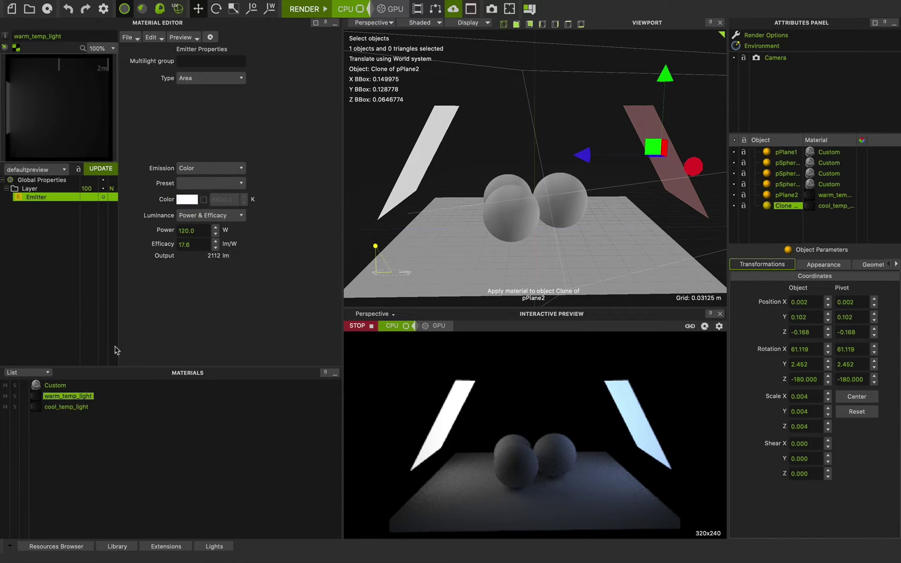
pyautogui.click(204, 199)
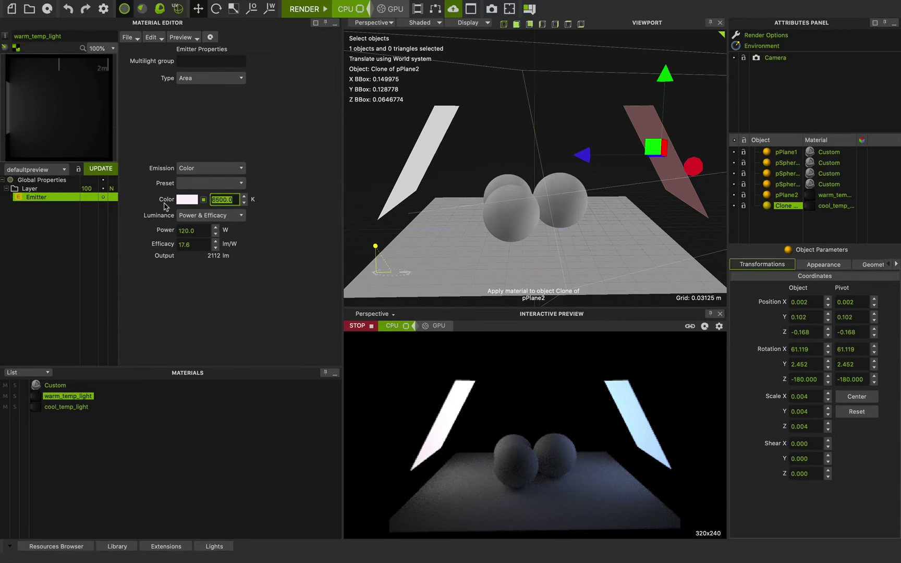
pyautogui.write('2800')
pyautogui.press('Return')
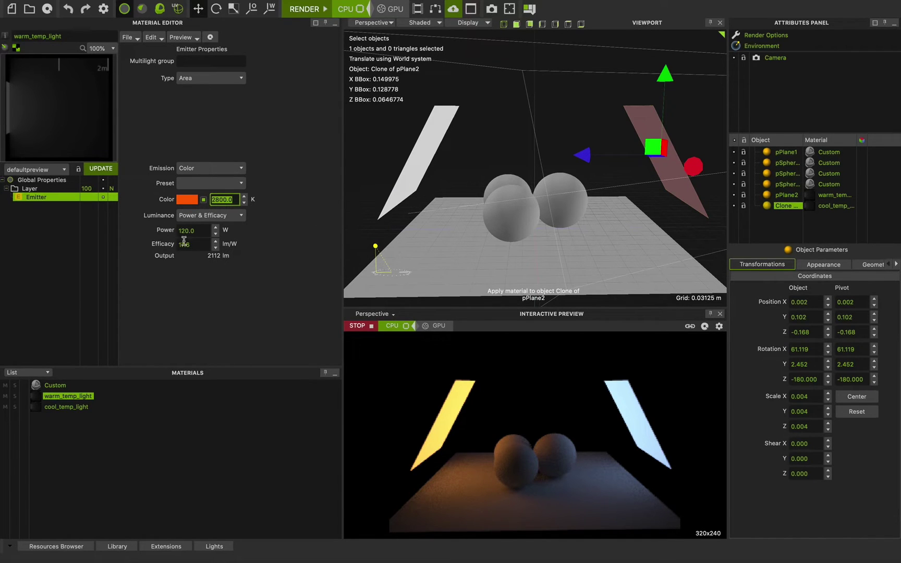
pyautogui.click(199, 233)
pyautogui.write('200')
pyautogui.press('Return')
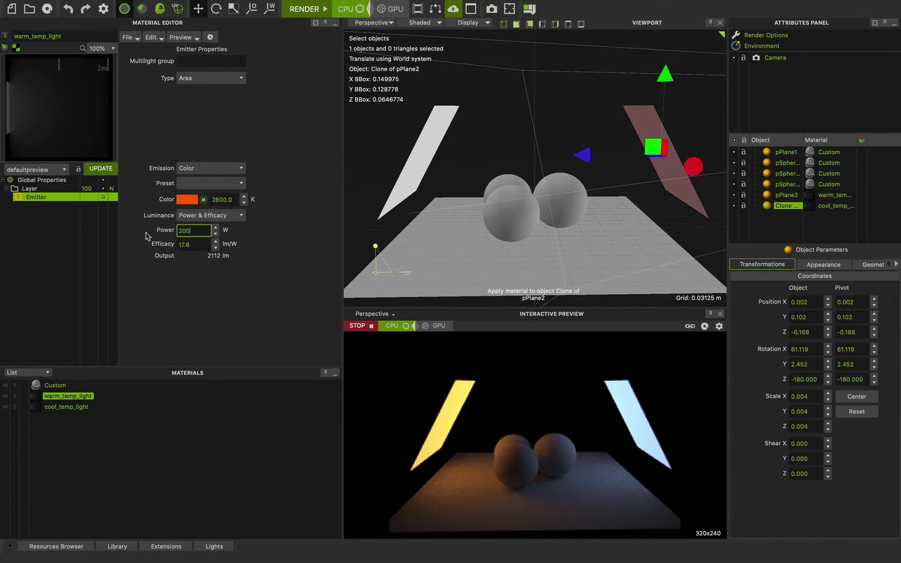
# Step: Set cool_temp_light's power to 200 W and compare the warm and cool lighting on the spheres
pyautogui.click(66, 406)
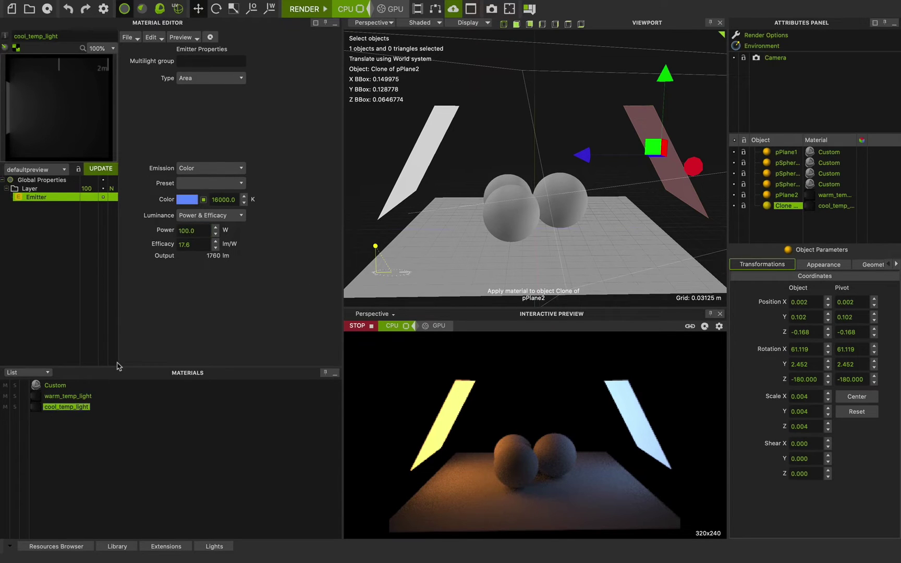
pyautogui.click(198, 230)
pyautogui.write('200')
pyautogui.press('Return')
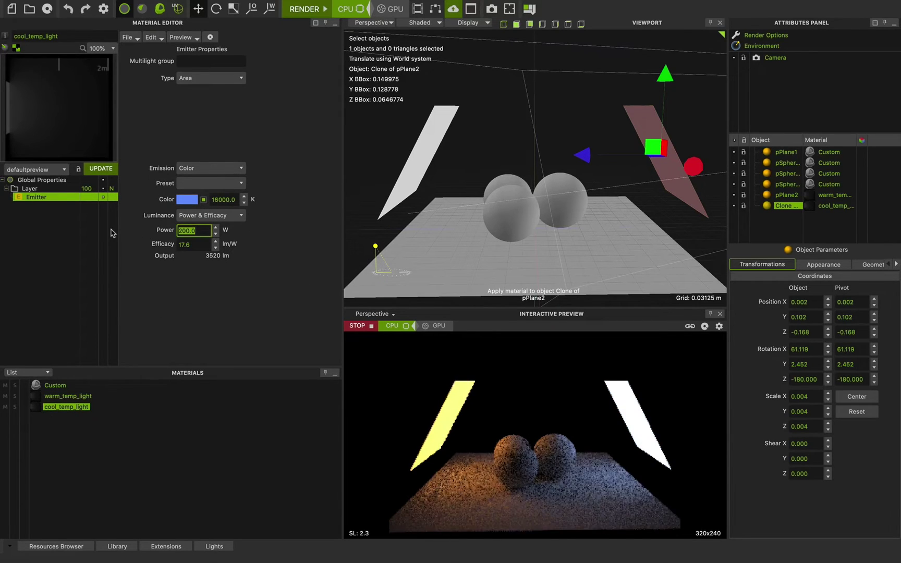
pyautogui.scroll(3, 545, 188)
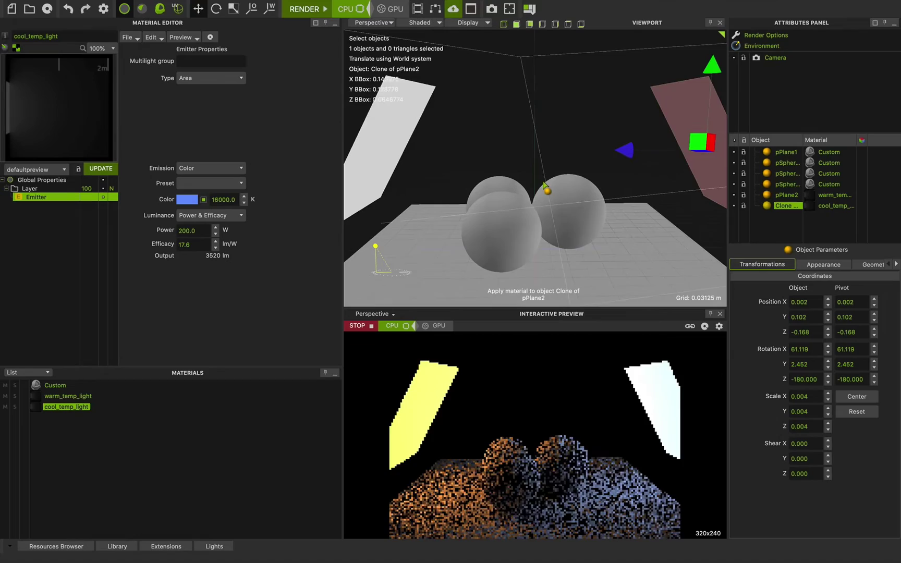
pyautogui.scroll(-2, 544, 198)
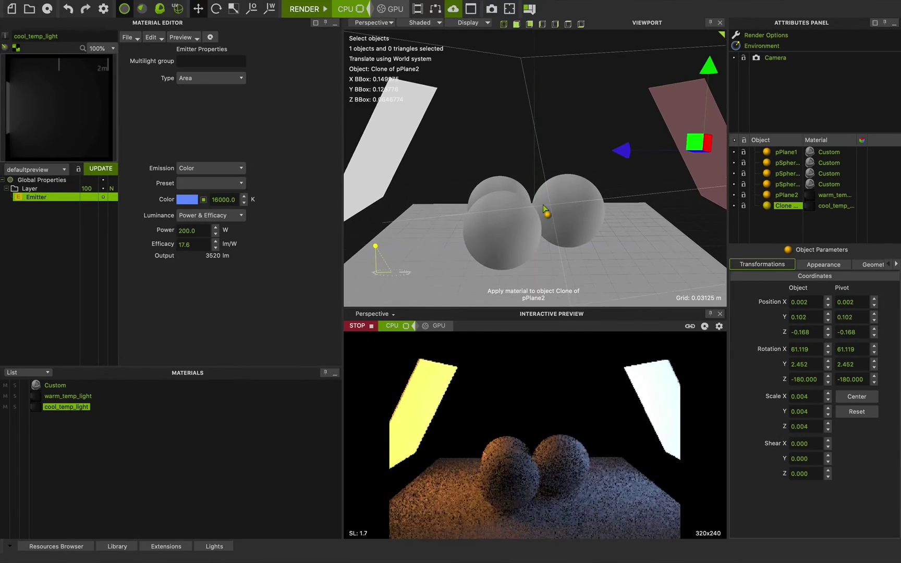
pyautogui.scroll(2, 548, 209)
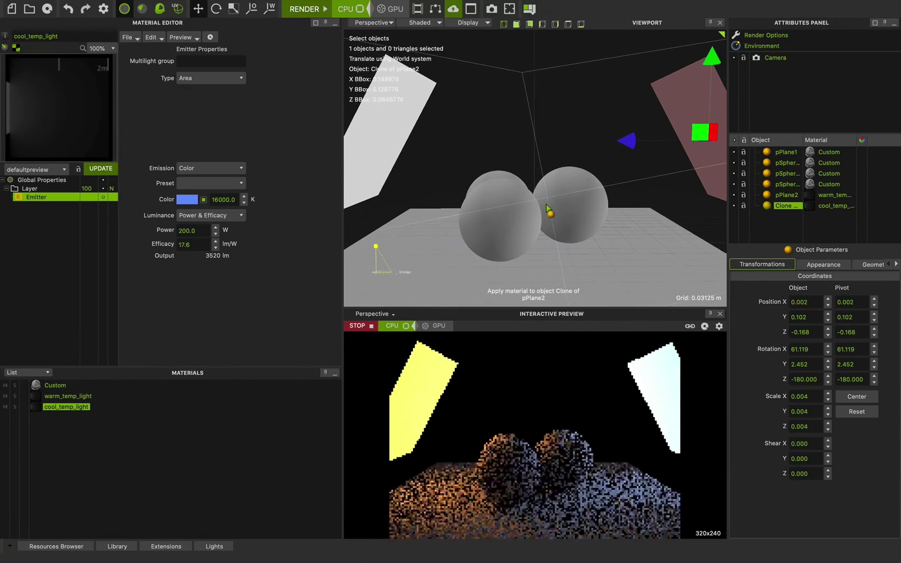
pyautogui.scroll(-2, 548, 208)
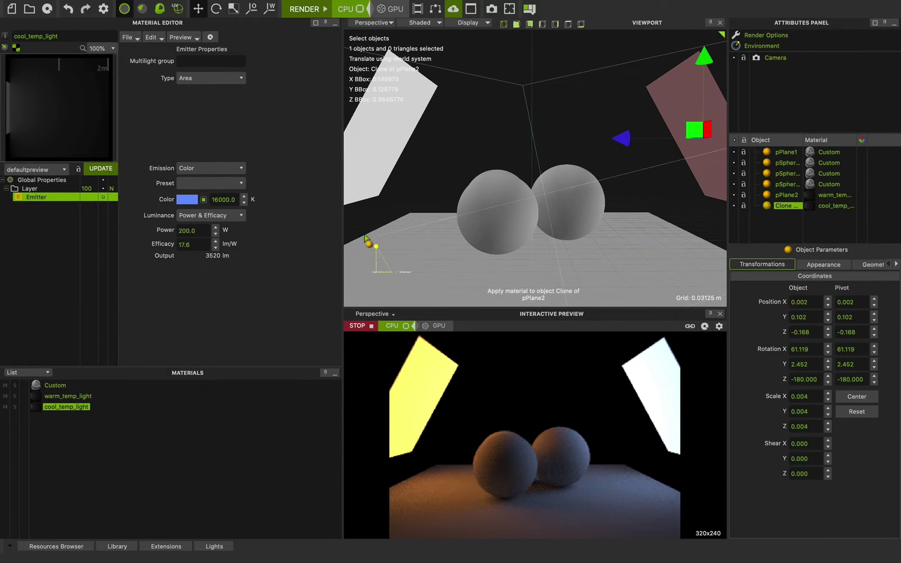
# Step: Examine the luminance unit options available for cool_temp_light's emitter
pyautogui.click(193, 230)
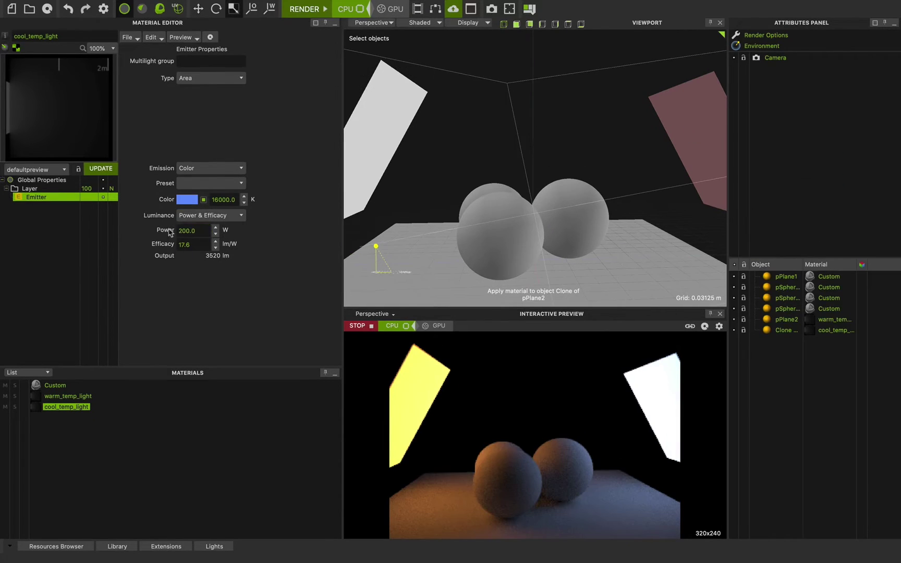
pyautogui.click(184, 215)
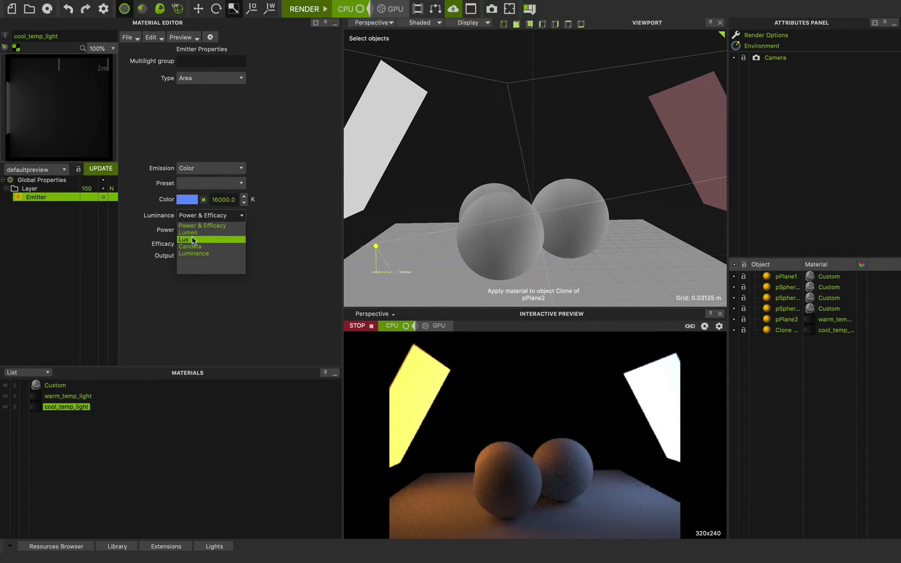
pyautogui.click(227, 292)
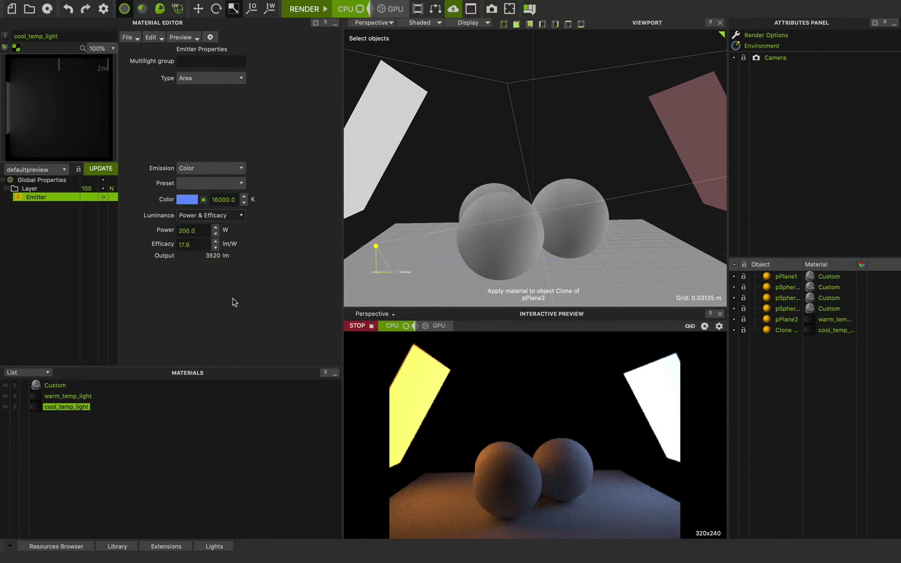
pyautogui.press('super+Tab')
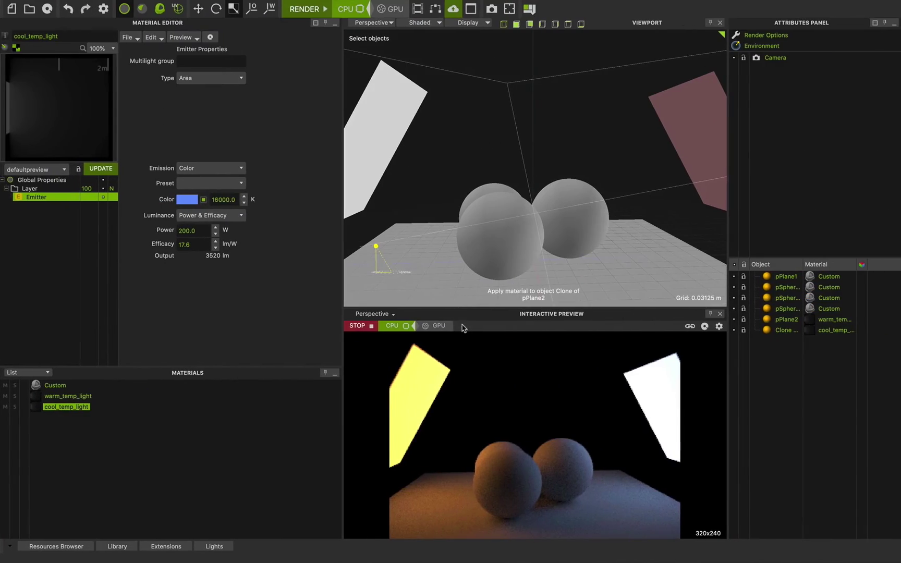
# Step: Undo the scene changes back to before the second emitter plane was cloned, leaving pPlane2 as the only light
pyautogui.moveTo(457, 324)
pyautogui.mouseDown()
pyautogui.moveTo(536, 208)
pyautogui.moveTo(654, 105)
pyautogui.moveTo(682, 142)
pyautogui.moveTo(601, 166)
pyautogui.moveTo(594, 155)
pyautogui.mouseUp()
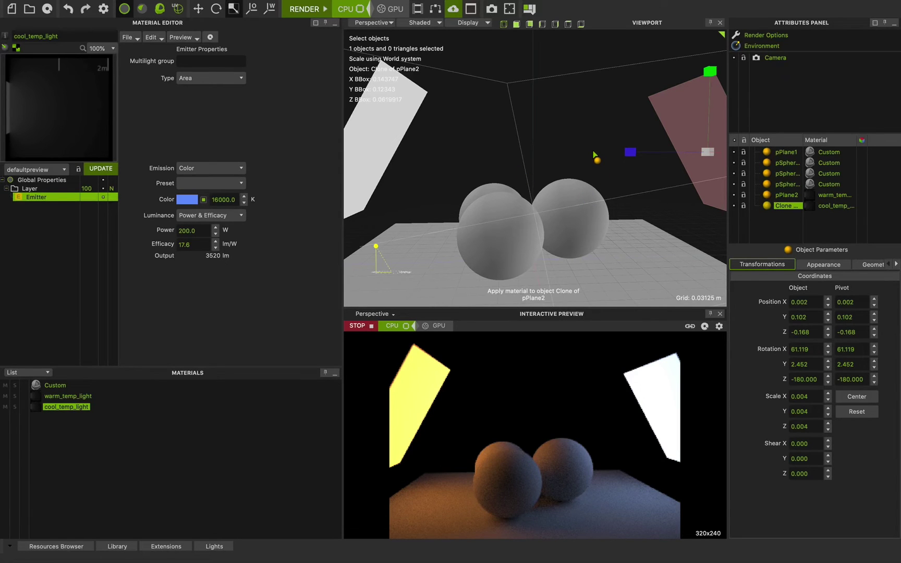
pyautogui.press('super+z')
pyautogui.press('super+z')
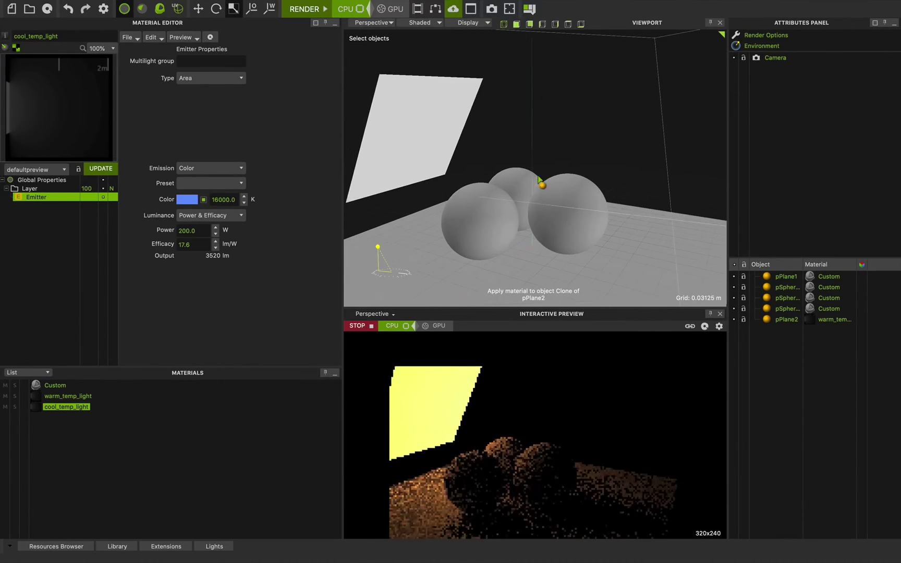
pyautogui.press('super+z')
pyautogui.press('super+z')
pyautogui.press('super+z')
pyautogui.press('super+z')
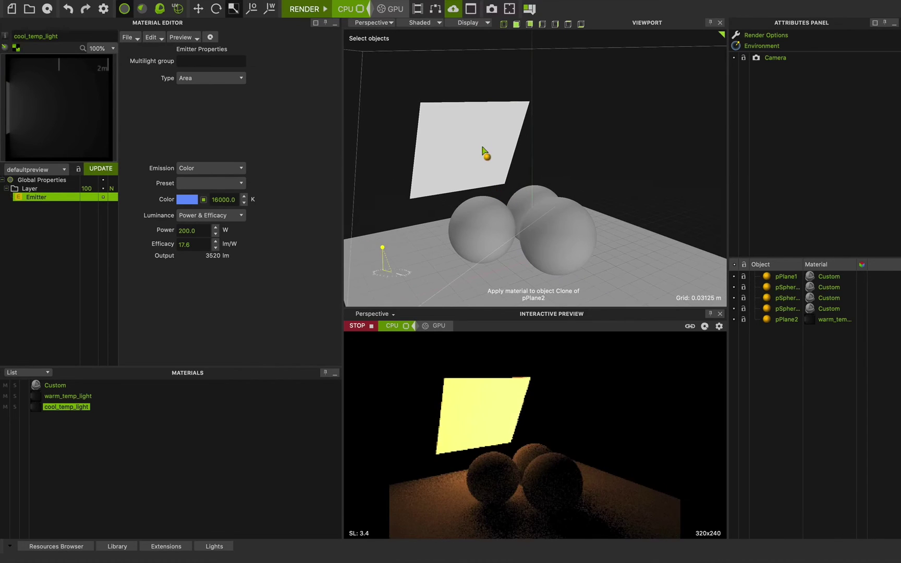
pyautogui.press('super+z')
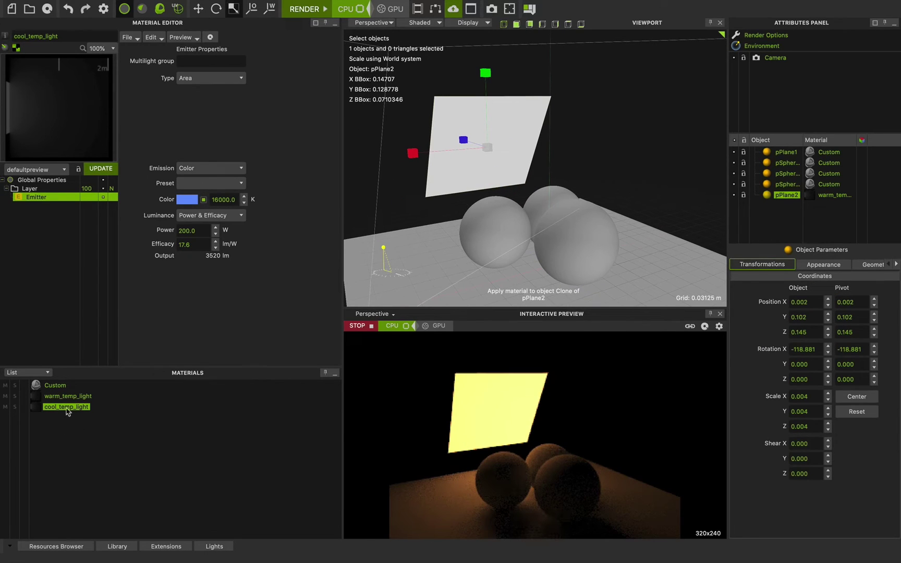
# Step: Switch the luminance unit of pPlane2's warm_temp_light material to Lumen
pyautogui.moveTo(67, 396); pyautogui.dragTo(475, 187)
pyautogui.click(211, 215)
pyautogui.click(219, 234)
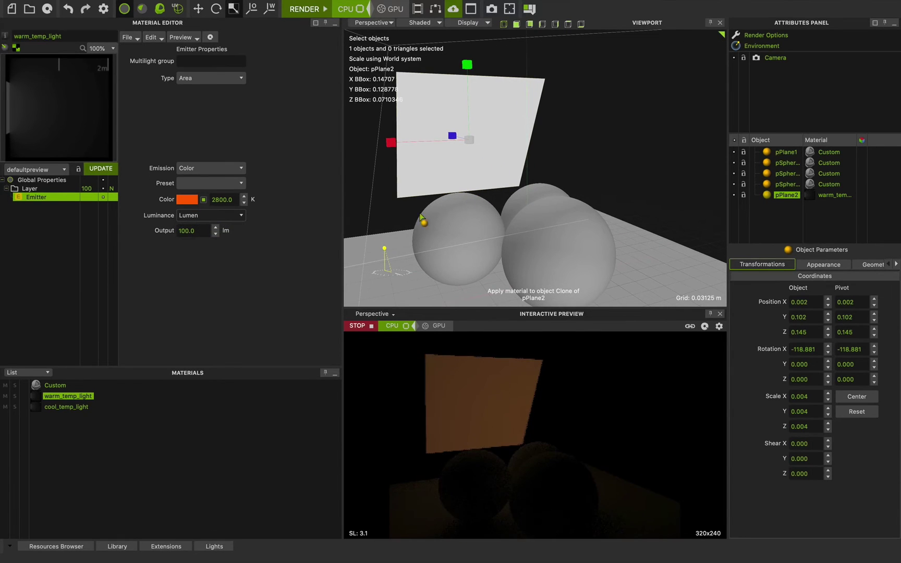
# Step: Set the luminance output of the warm_temp_light emitter to 5000 lm
pyautogui.moveTo(421, 218); pyautogui.dragTo(513, 215)
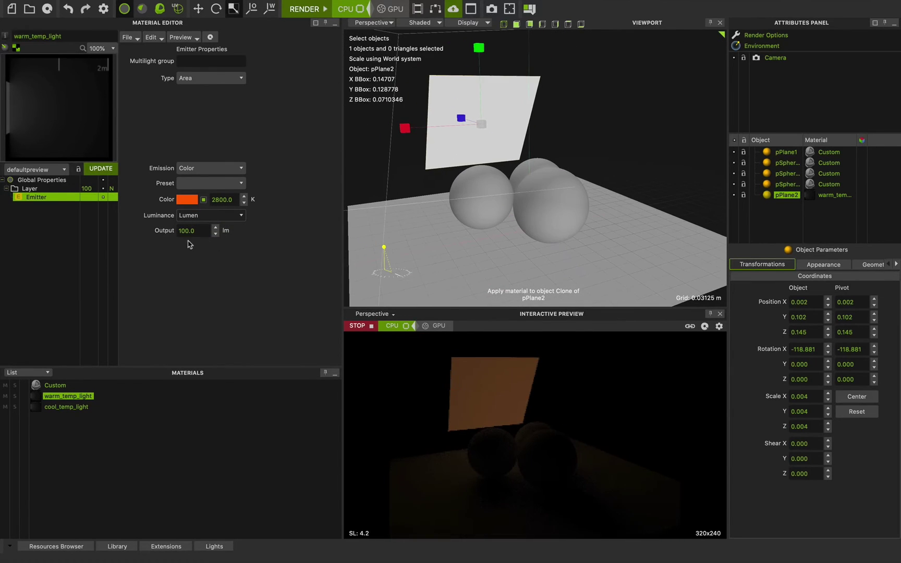
pyautogui.click(192, 231)
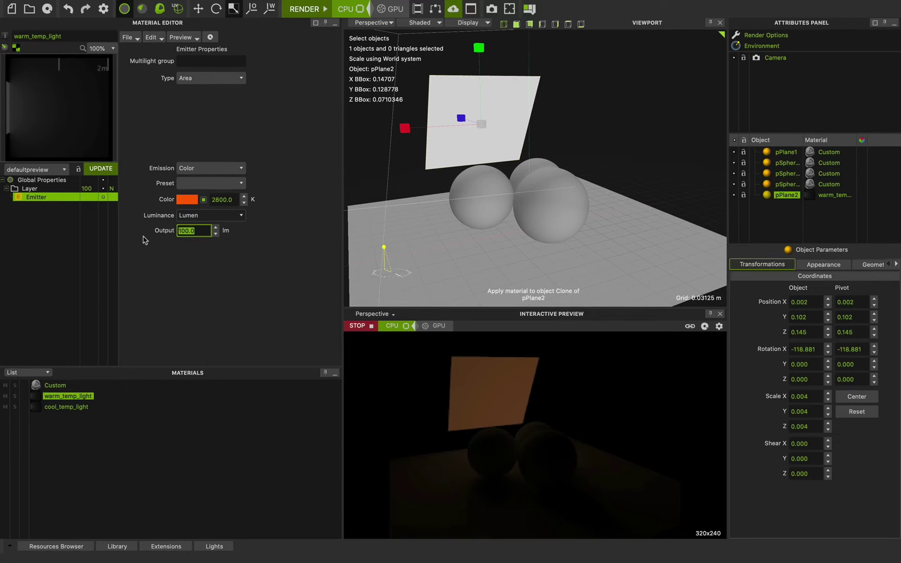
pyautogui.write('5000')
pyautogui.press('Return')
# Step: Scale the pPlane2 emitter plane down uniformly to about 0.002 and compare the lighting on the spheres
pyautogui.moveTo(499, 223); pyautogui.dragTo(629, 120)
pyautogui.moveTo(471, 116); pyautogui.dragTo(547, 150)
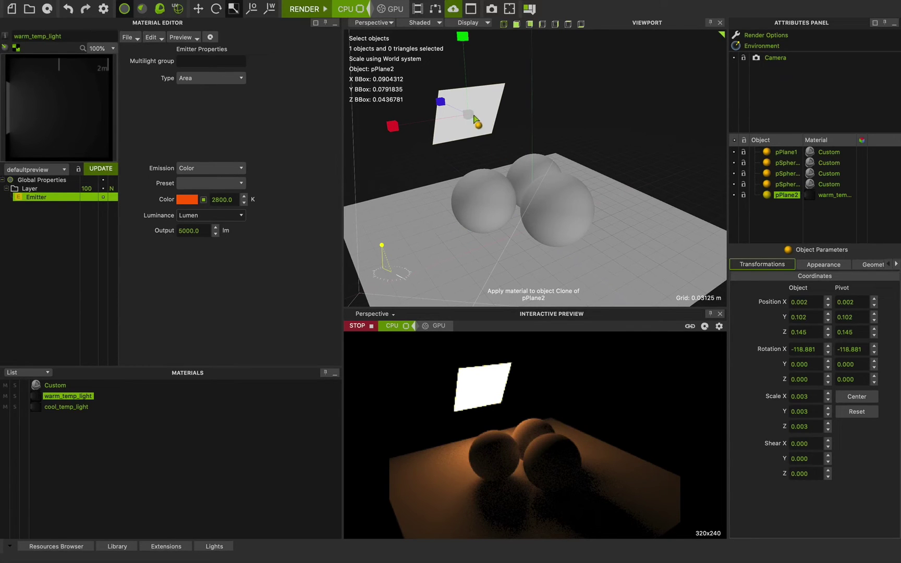
pyautogui.moveTo(477, 118); pyautogui.dragTo(516, 109)
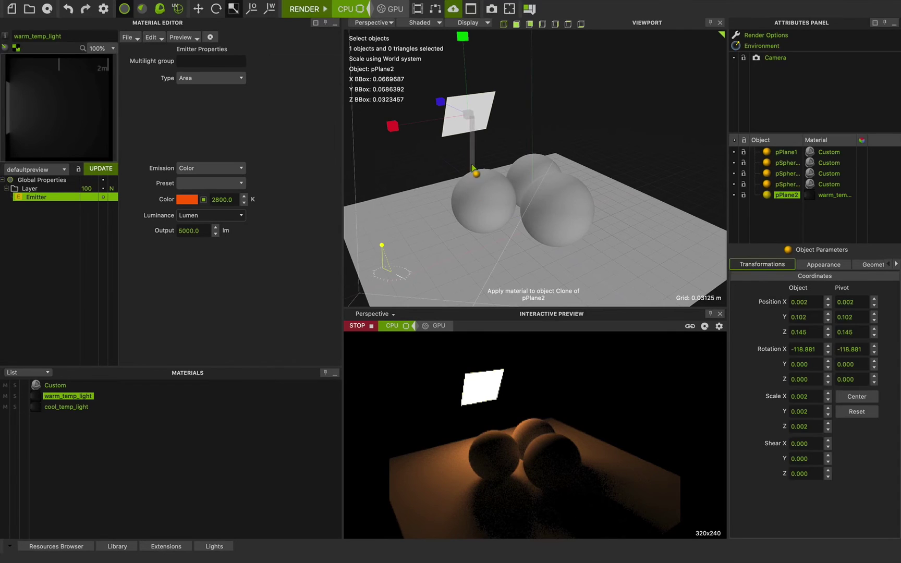
# Step: Set pPlane2's X, Y and Z scale to 0.01 and check the enlarged emitter's lumen-based lighting
pyautogui.click(808, 397)
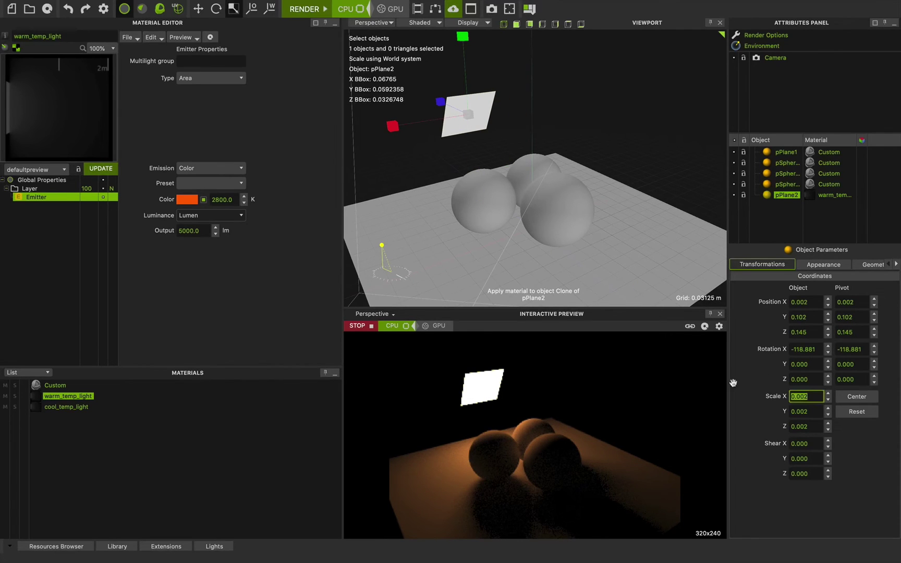
pyautogui.write('0.01')
pyautogui.press('Return')
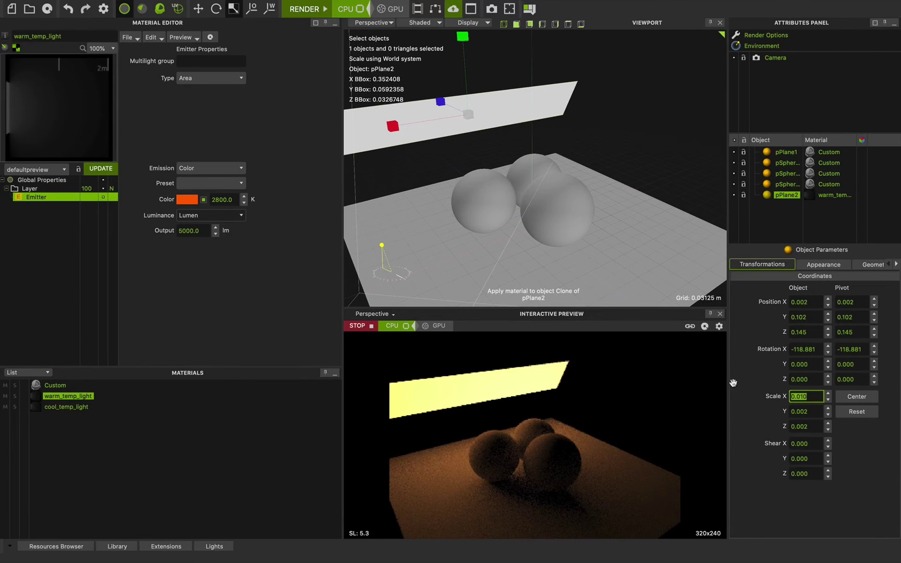
pyautogui.press('Tab')
pyautogui.write('0.01')
pyautogui.write('.01')
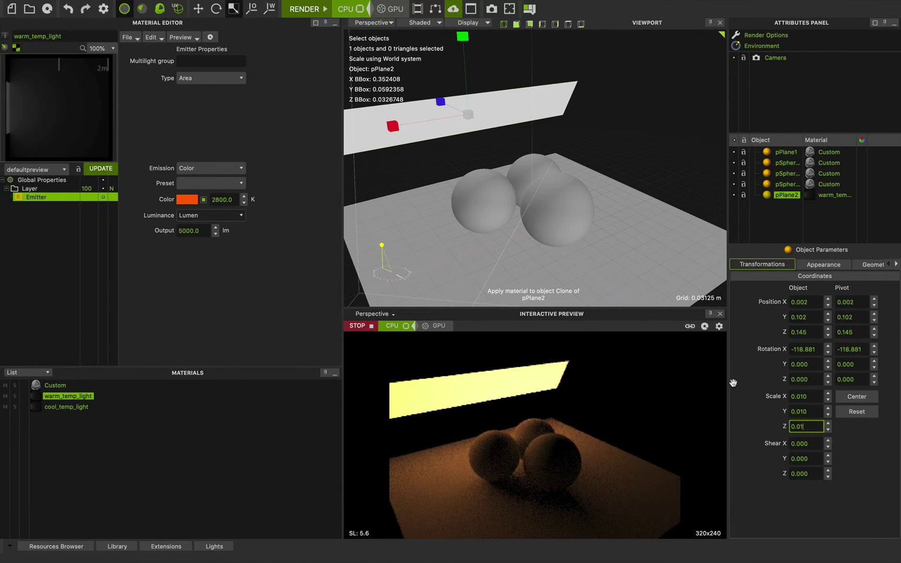
pyautogui.press('Return')
pyautogui.scroll(-6, 495, 218)
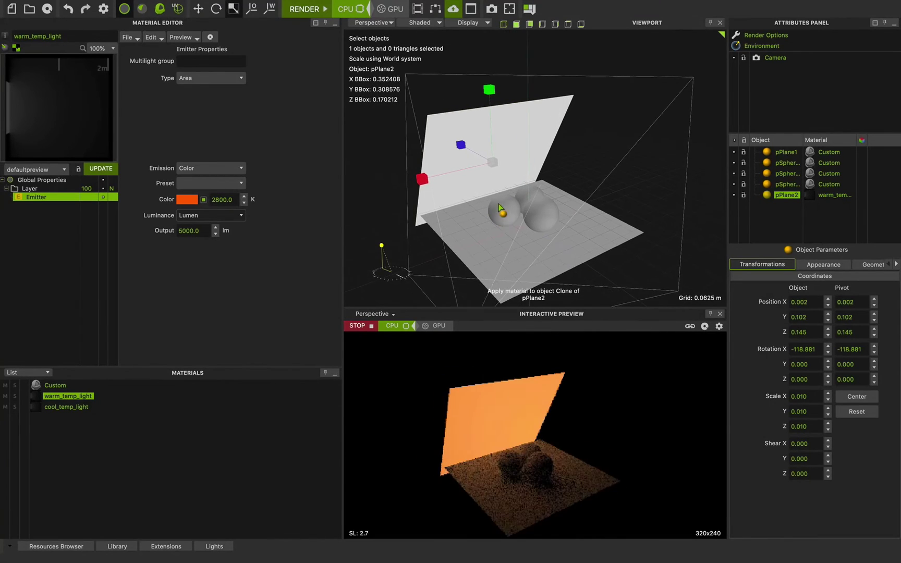
pyautogui.scroll(5, 500, 209)
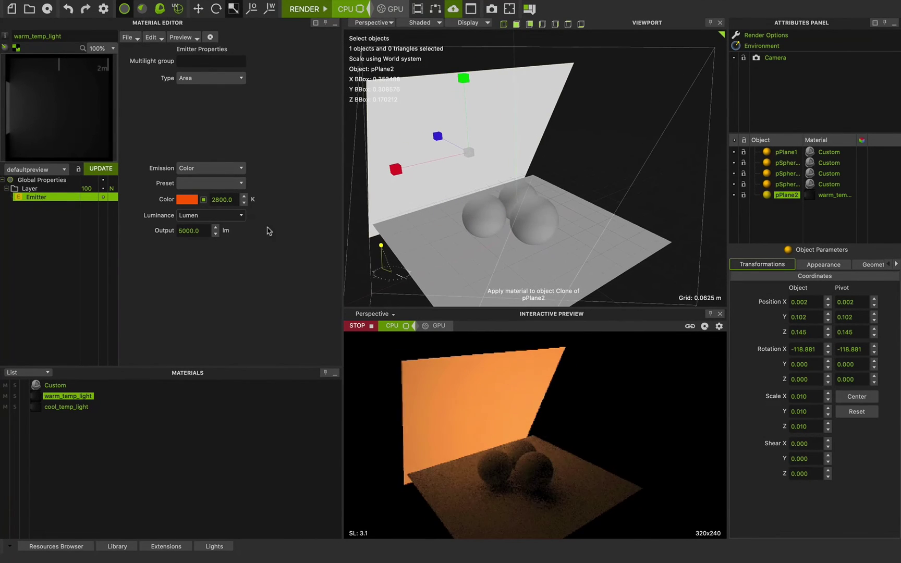
# Step: Switch warm_temp_light's luminance unit to Lux and set the output to 50000 lm/m²
pyautogui.click(224, 216)
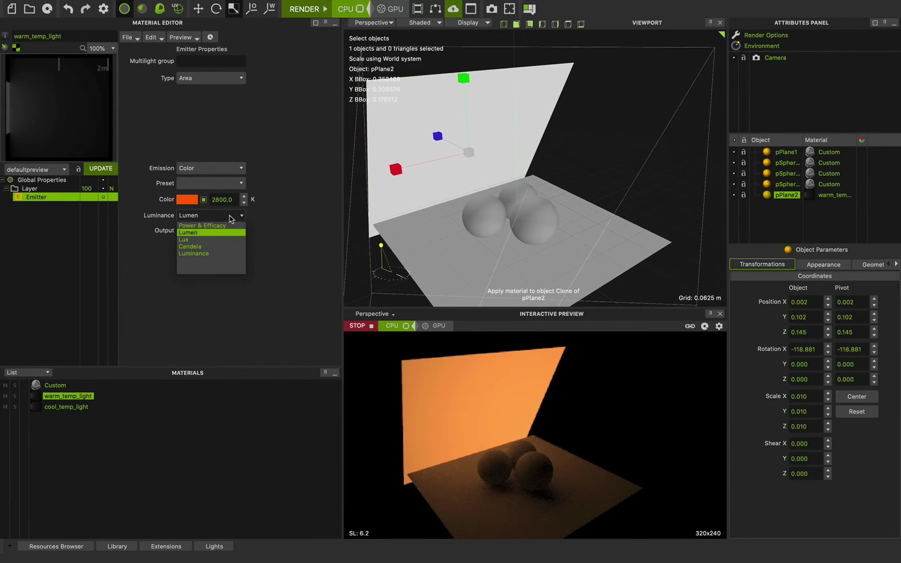
pyautogui.click(217, 240)
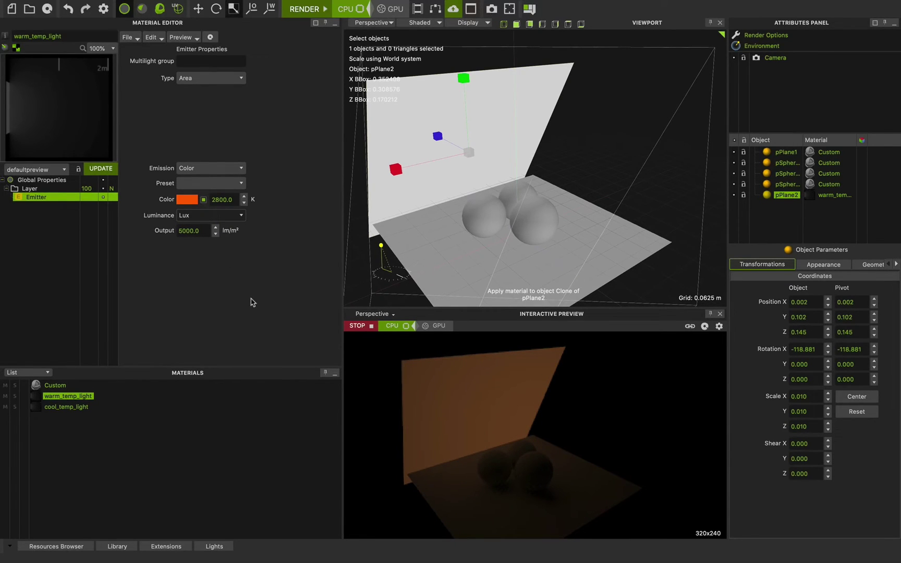
pyautogui.click(204, 231)
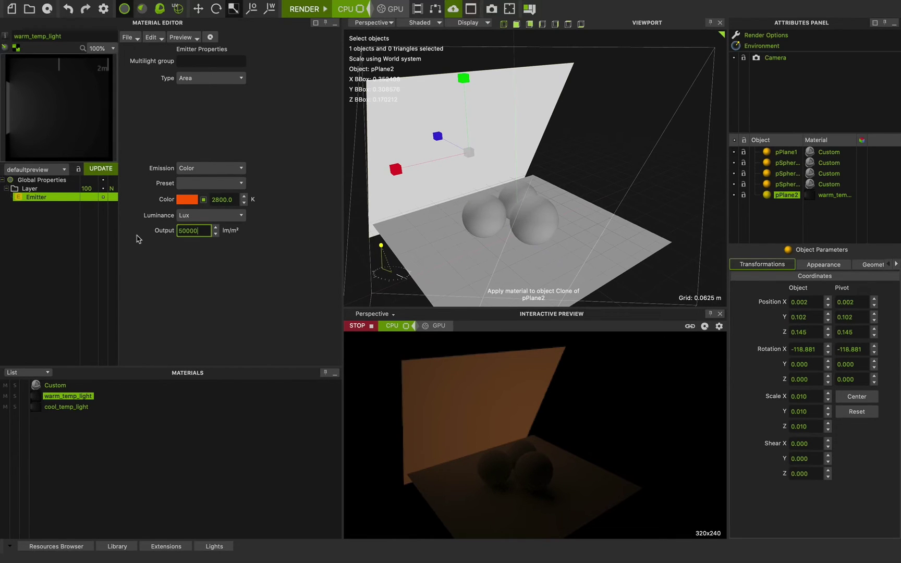
pyautogui.press('Return')
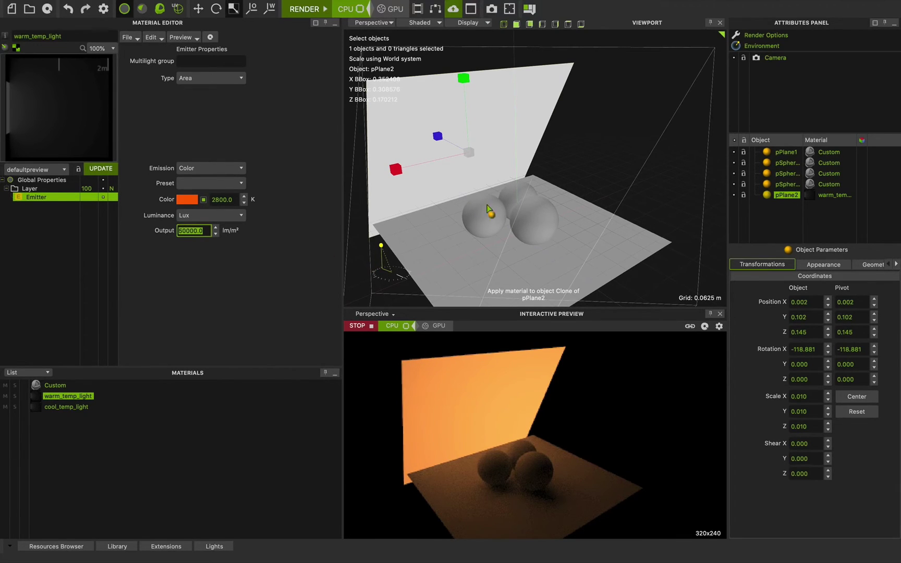
# Step: Scale pPlane2 down uniformly to about 0.001 to compare how its size affects the Lux lighting
pyautogui.keyDown('alt'); pyautogui.moveTo(487, 209); pyautogui.dragTo(743, 196); pyautogui.keyUp('alt')
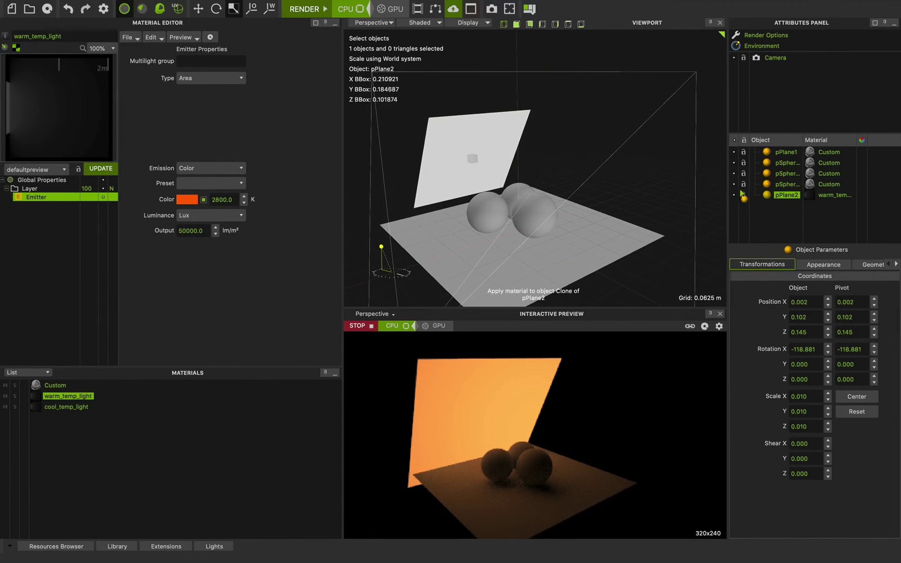
pyautogui.moveTo(477, 167); pyautogui.dragTo(543, 172)
pyautogui.hotkey('ctrl', 'z')
pyautogui.scroll(1, 578, 192)
pyautogui.scroll(-1, 578, 191)
pyautogui.moveTo(577, 191); pyautogui.dragTo(492, 176, button='right')
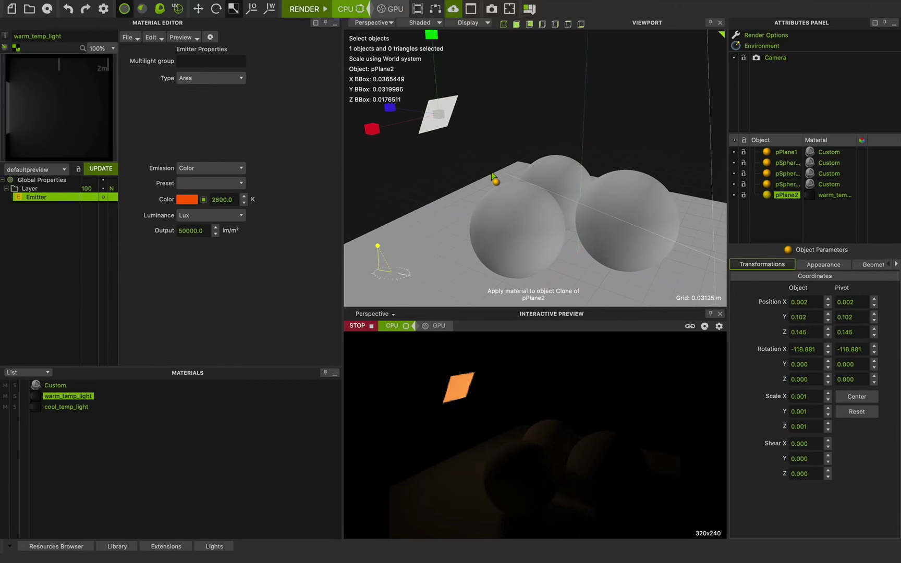
# Step: Enlarge the Lux-based emitter plane pPlane2 by setting its X, Y and Z scale to 0.01
pyautogui.click(811, 396)
pyautogui.write('0.')
pyautogui.write('001')
pyautogui.press('Tab')
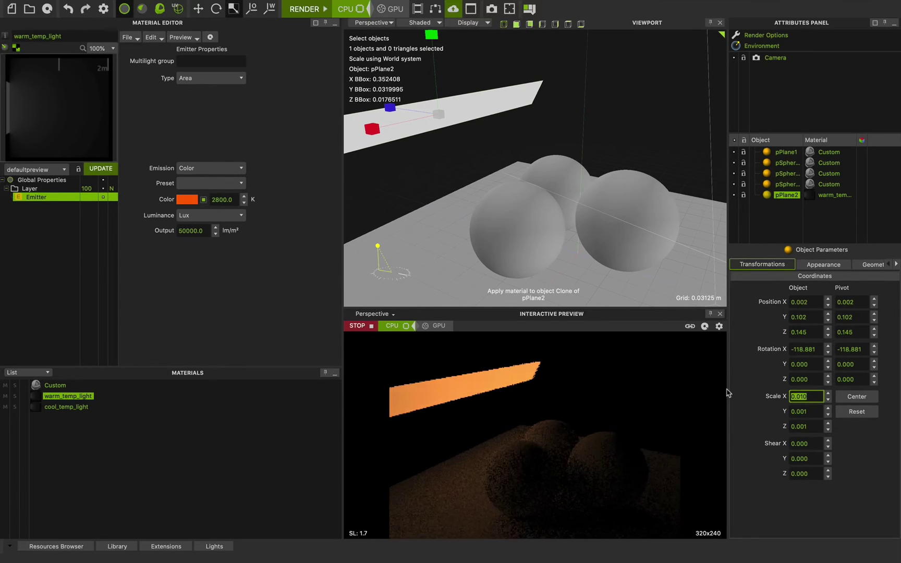
pyautogui.write('0.01')
pyautogui.press('Tab')
pyautogui.write('0.01')
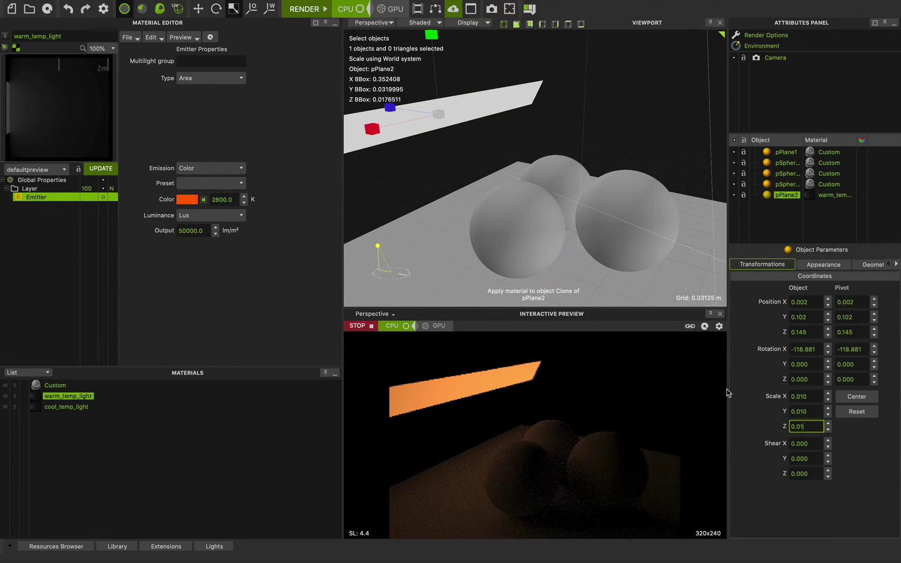
pyautogui.press('Return')
pyautogui.scroll(-8, 496, 199)
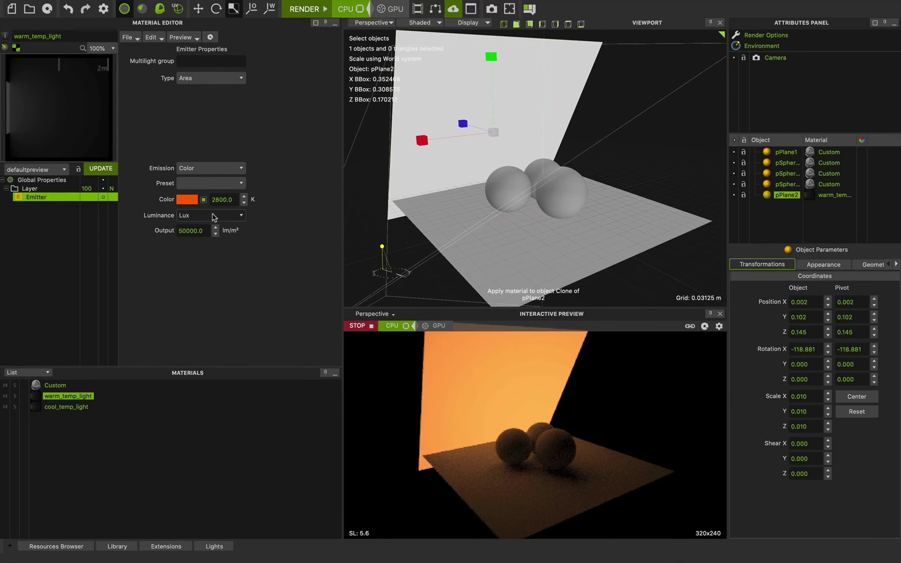
# Step: Switch warm_temp_light's luminance unit to Luminance and set pPlane2's scale to 0.001 on all three axes
pyautogui.click(209, 215)
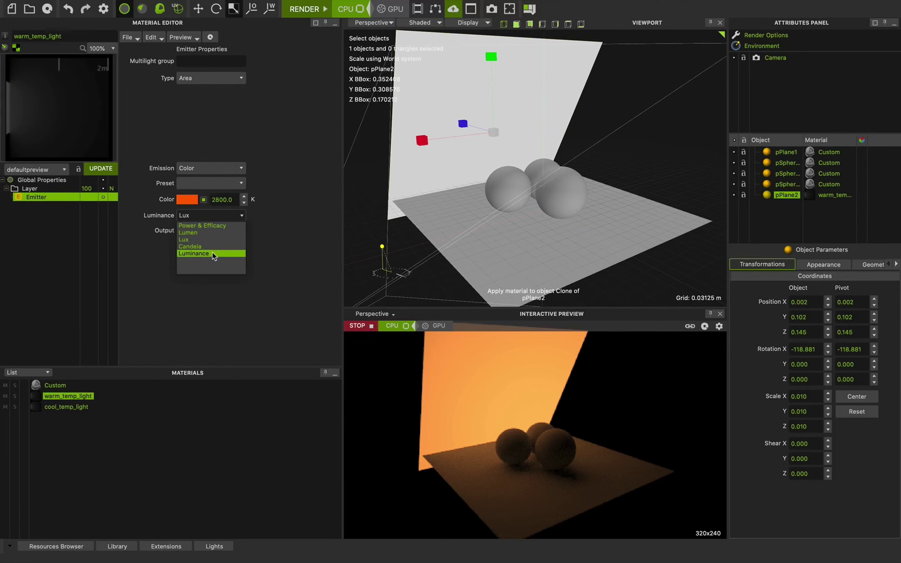
pyautogui.click(212, 254)
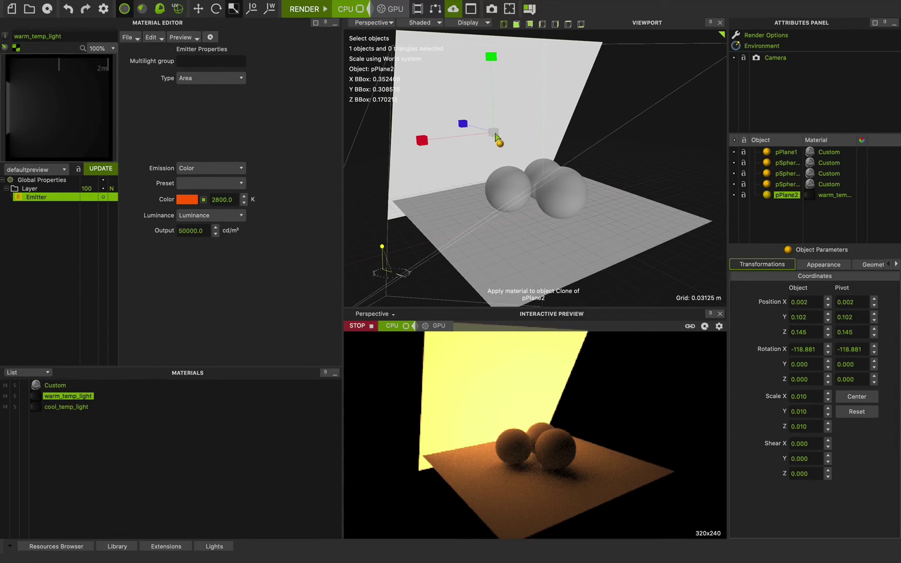
pyautogui.click(807, 396)
pyautogui.write('0.001')
pyautogui.press('Tab')
pyautogui.write('0.001')
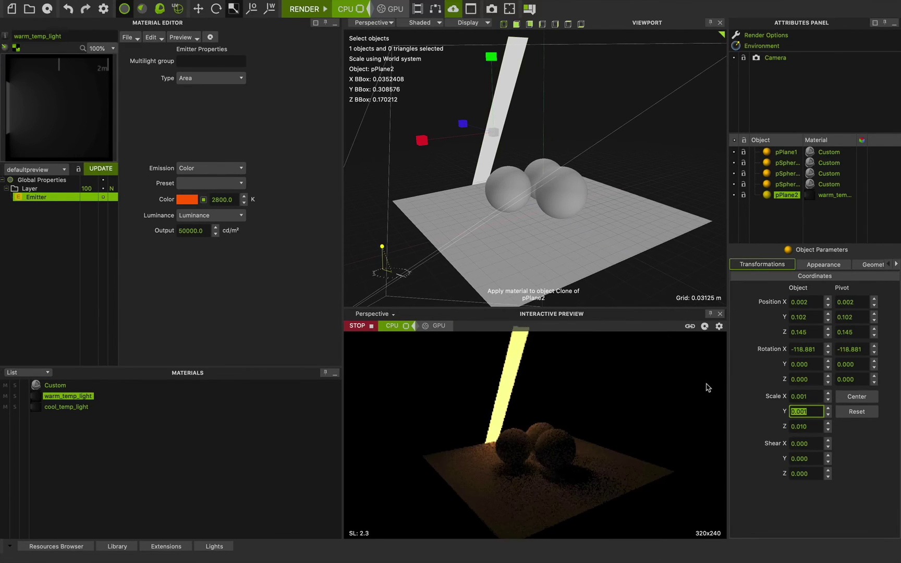
pyautogui.press('Tab')
pyautogui.write('0.001')
pyautogui.press('Return')
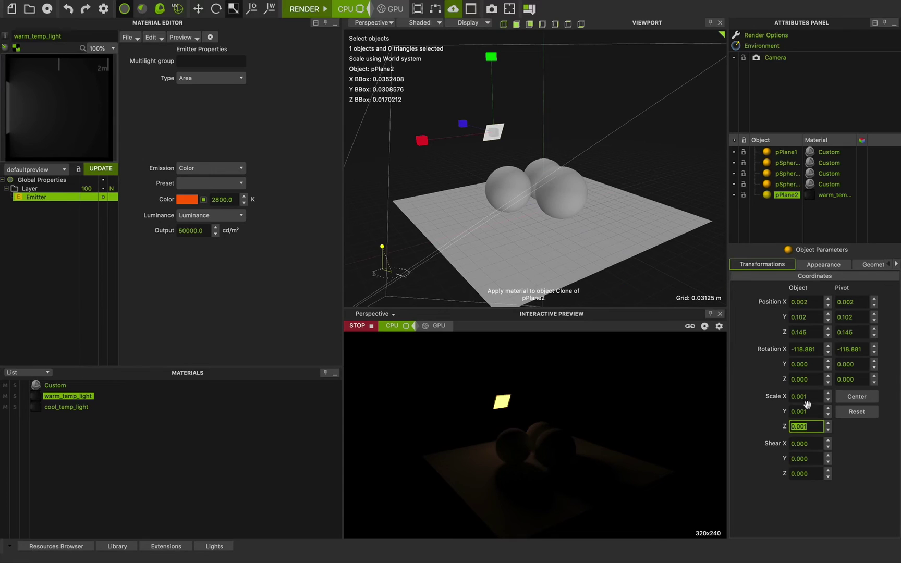
# Step: Set pPlane2's X, Y and Z scale back to 0.01 with the Luminance unit active
pyautogui.hotkey('shift', 'Tab')
pyautogui.hotkey('shift', 'Tab')
pyautogui.write('0.01')
pyautogui.press('Return')
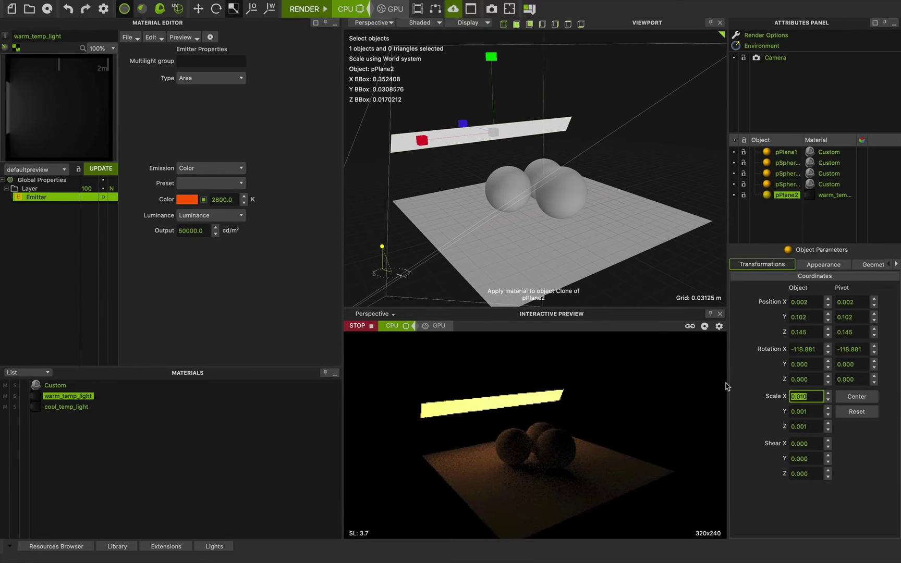
pyautogui.press('Tab')
pyautogui.write('0.01')
pyautogui.press('Return')
pyautogui.press('Tab')
pyautogui.write('0.01')
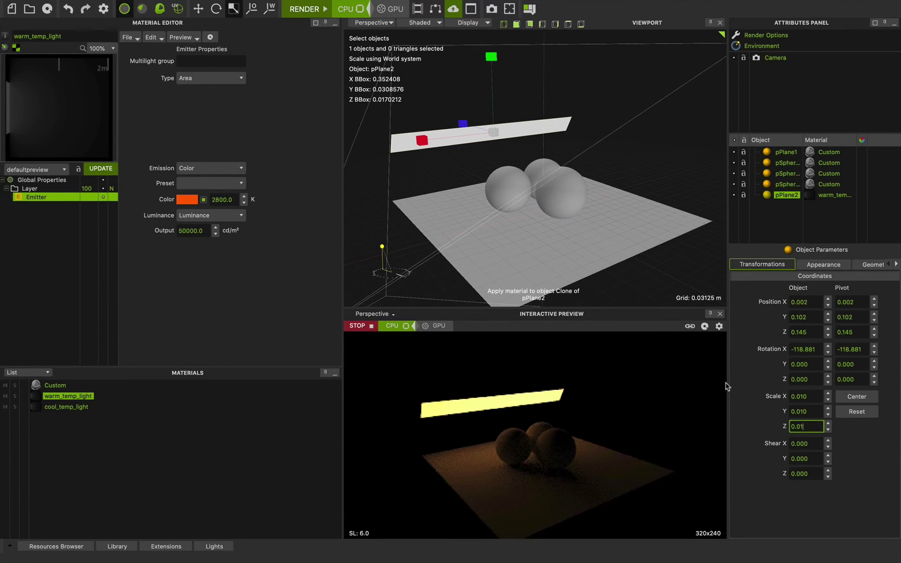
pyautogui.press('Return')
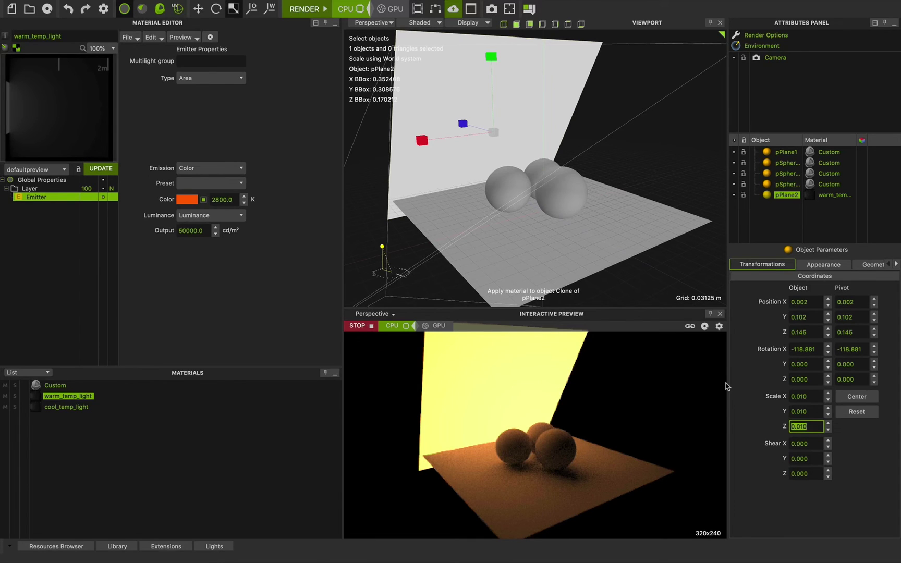
# Step: Switch warm_temp_light's luminance unit to Candela and set pPlane2's X, Y and Z scale to 0.001
pyautogui.click(219, 216)
pyautogui.click(217, 253)
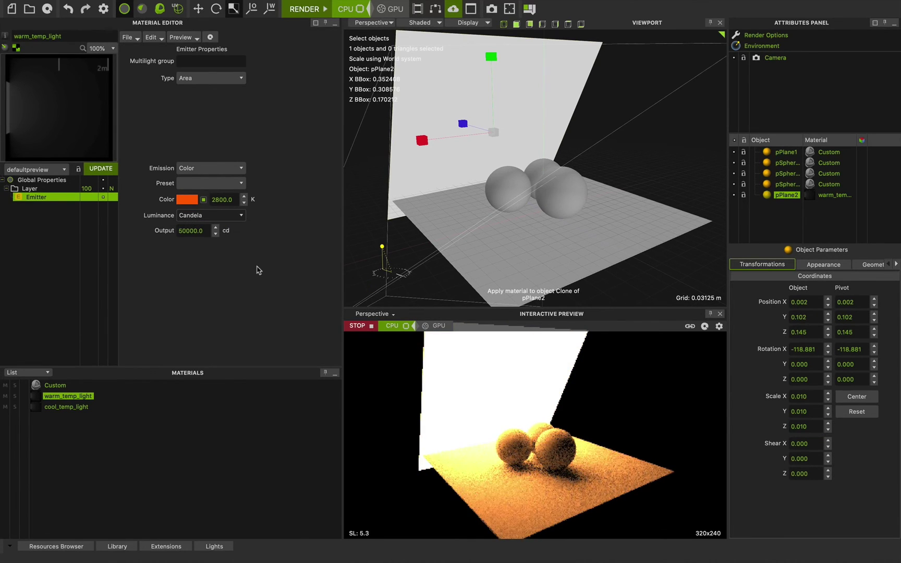
pyautogui.click(807, 397)
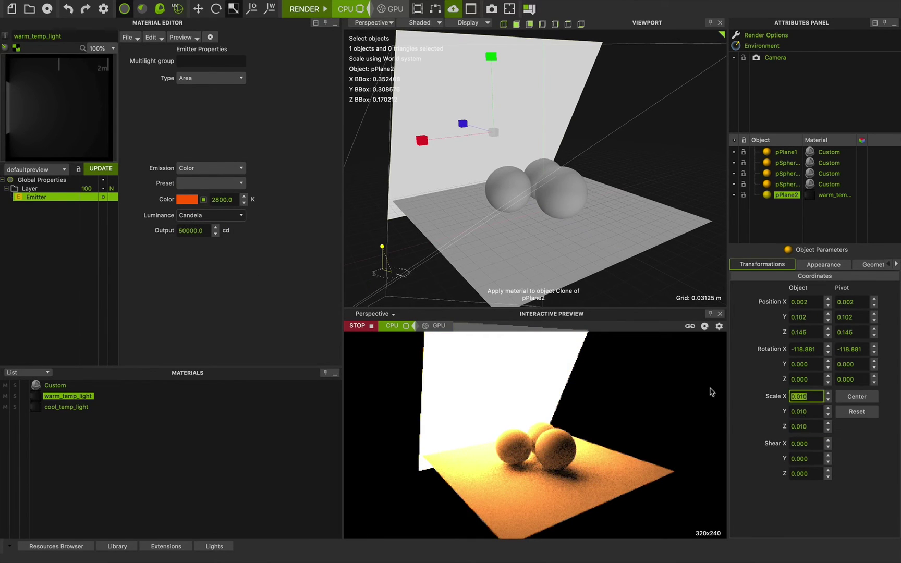
pyautogui.write('0.001')
pyautogui.press('Return')
pyautogui.press('Tab')
pyautogui.write('0.00')
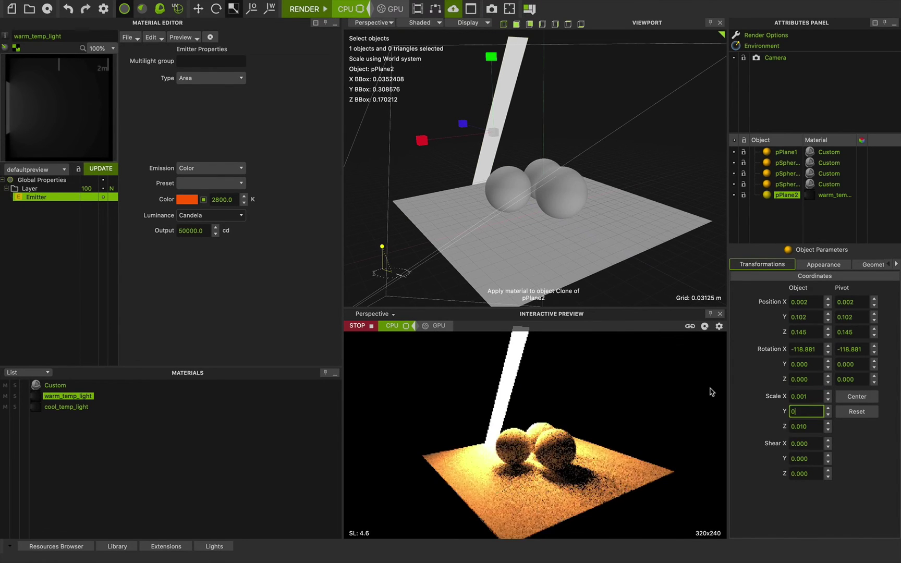
pyautogui.write('1')
pyautogui.press('Return')
pyautogui.press('Tab')
pyautogui.write('0.001')
pyautogui.press('Return')
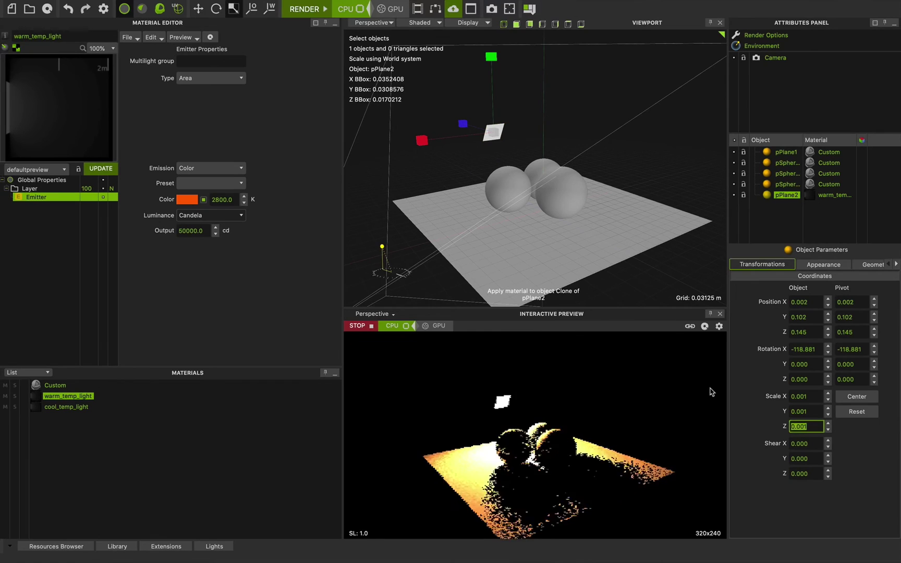
# Step: Switch the luminance unit of warm_temp_light back to Power & Efficacy
pyautogui.click(209, 215)
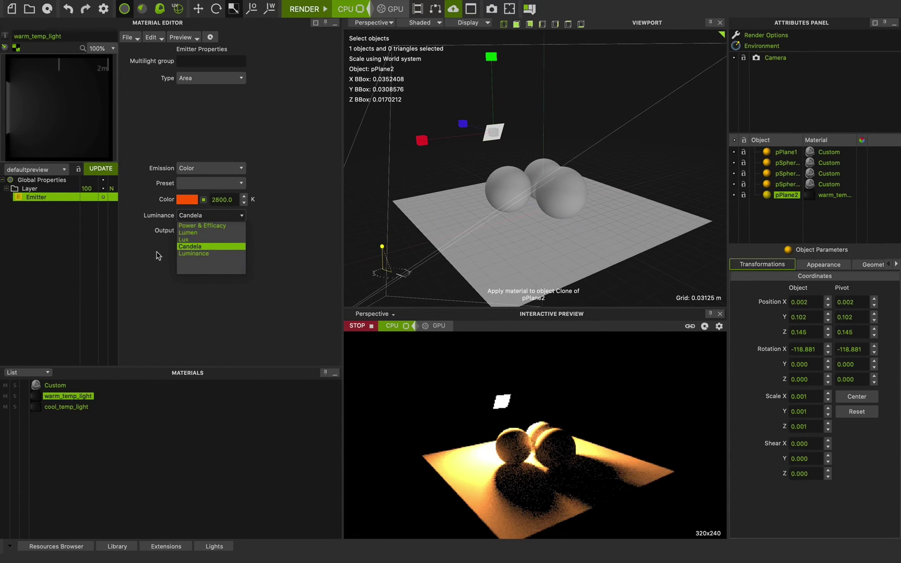
pyautogui.click(173, 244)
pyautogui.click(198, 216)
pyautogui.click(211, 224)
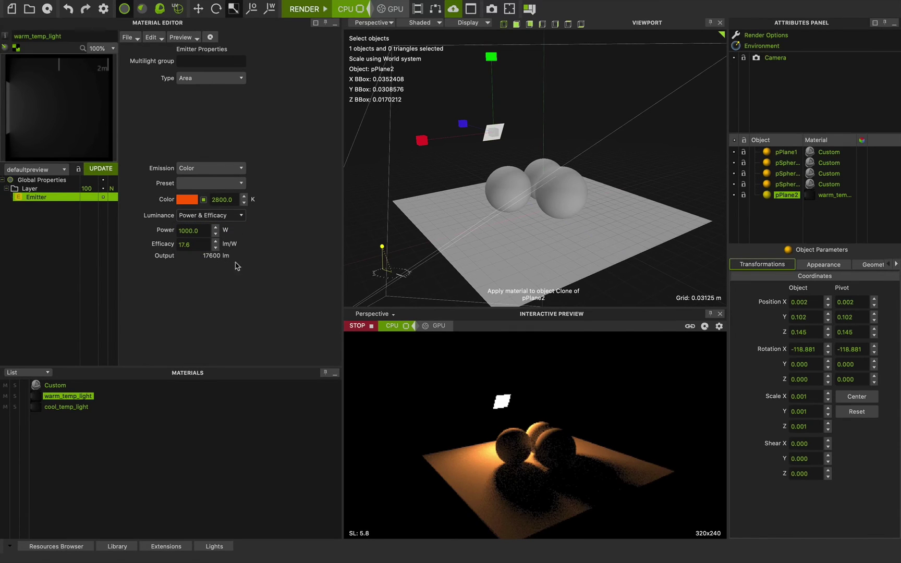
# Step: Switch to Safari and read the Power and Efficacy explanation in the Area emitters documentation
pyautogui.press('super+Tab')
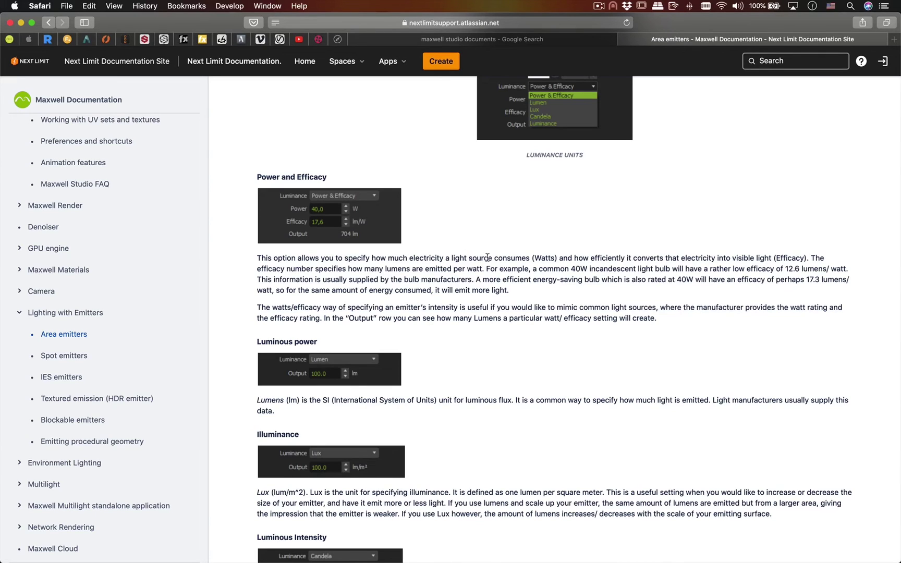
pyautogui.moveTo(559, 258); pyautogui.dragTo(529, 256)
pyautogui.moveTo(363, 269); pyautogui.dragTo(498, 269)
pyautogui.click(447, 275)
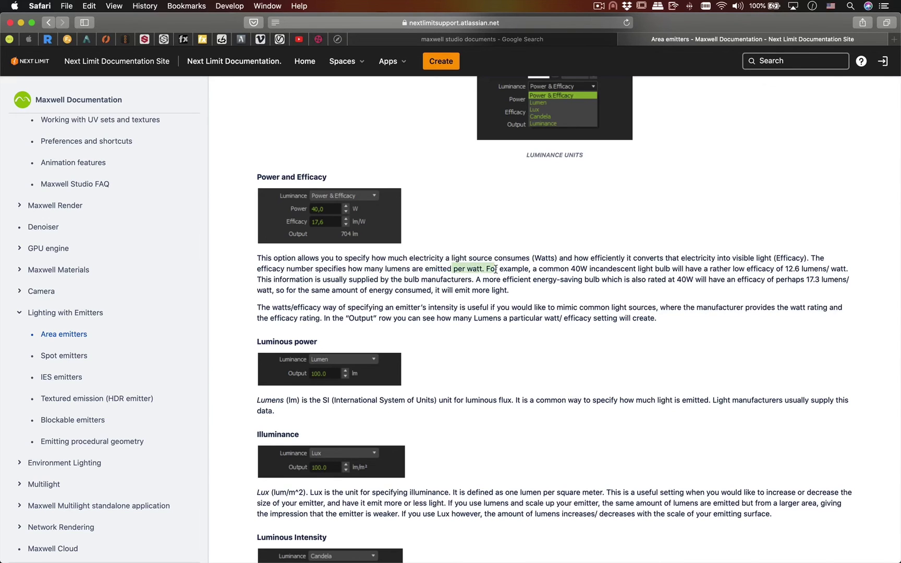
pyautogui.click(521, 275)
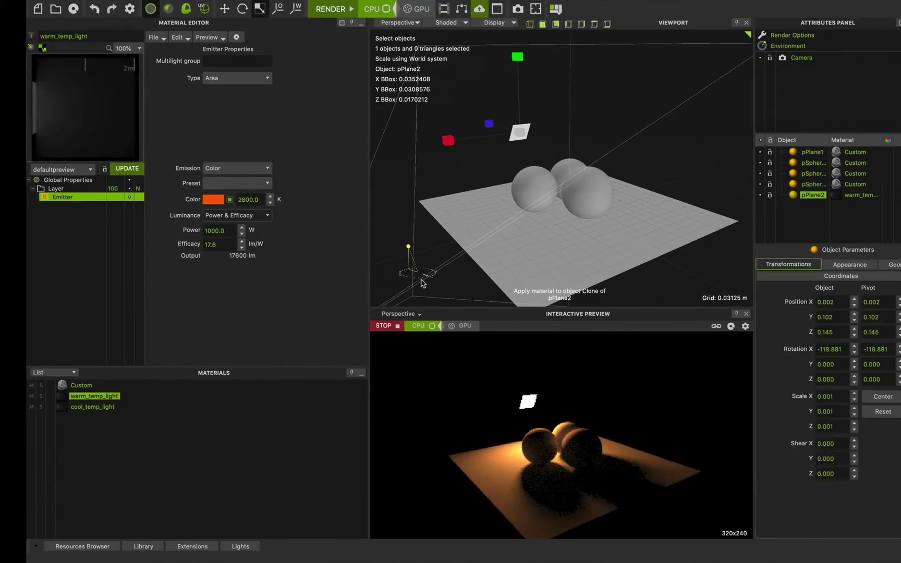
pyautogui.doubleClick(194, 244)
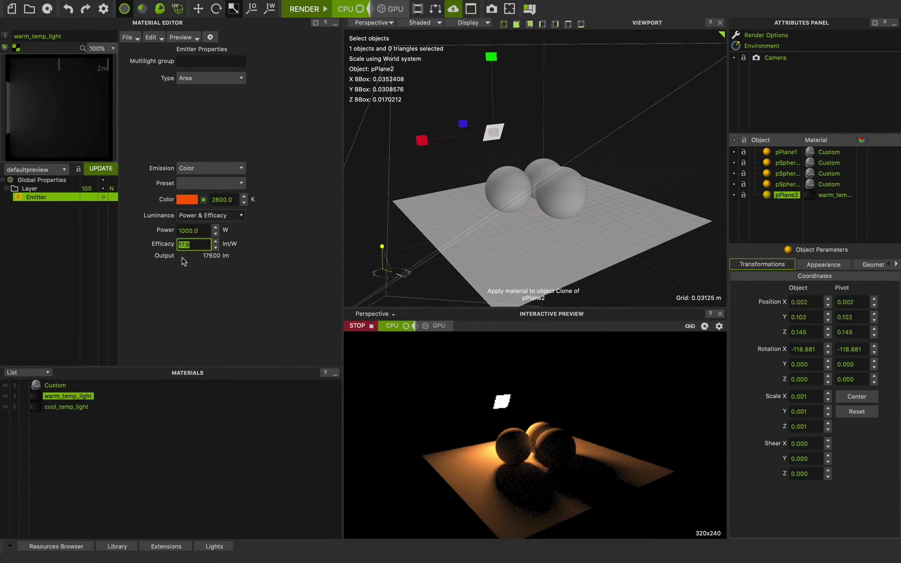
pyautogui.doubleClick(182, 233)
pyautogui.press('Tab')
pyautogui.press('Return')
# Step: Set pPlane2's X, Y and Z scale to 0.01 with the Power & Efficacy luminance unit active
pyautogui.click(798, 397)
pyautogui.doubleClick(798, 396)
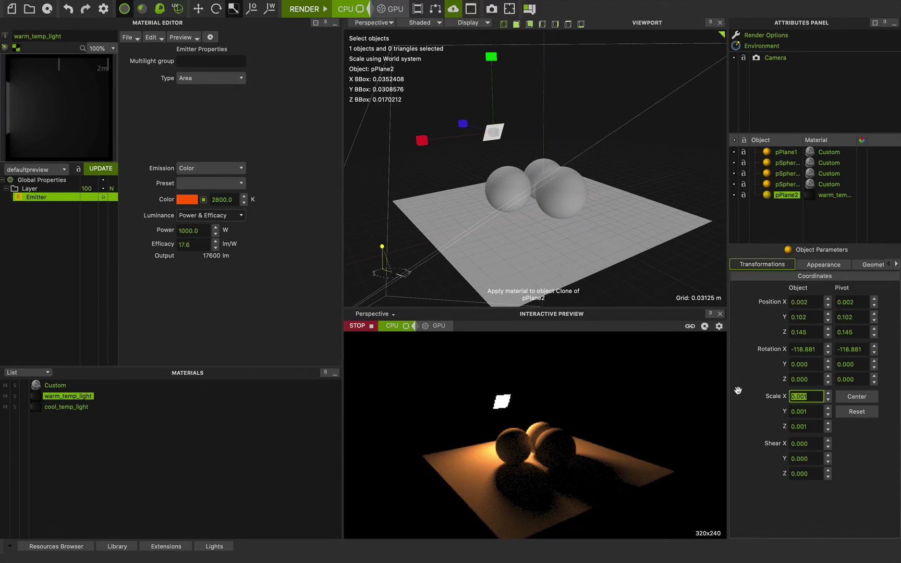
pyautogui.write('0.01')
pyautogui.press('Return')
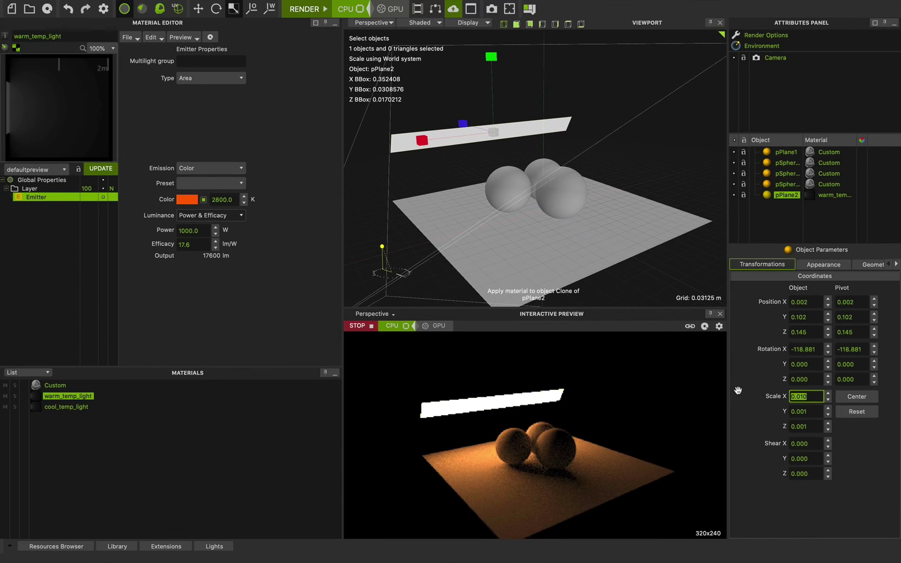
pyautogui.press('Tab')
pyautogui.write('0.01')
pyautogui.press('Return')
pyautogui.press('Tab')
pyautogui.write('0.0')
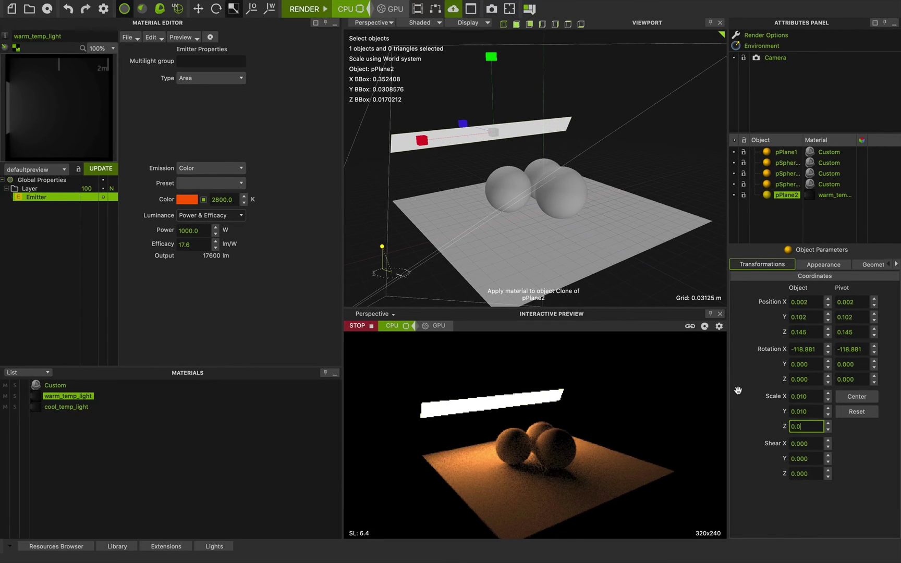
pyautogui.write('1')
pyautogui.press('Return')
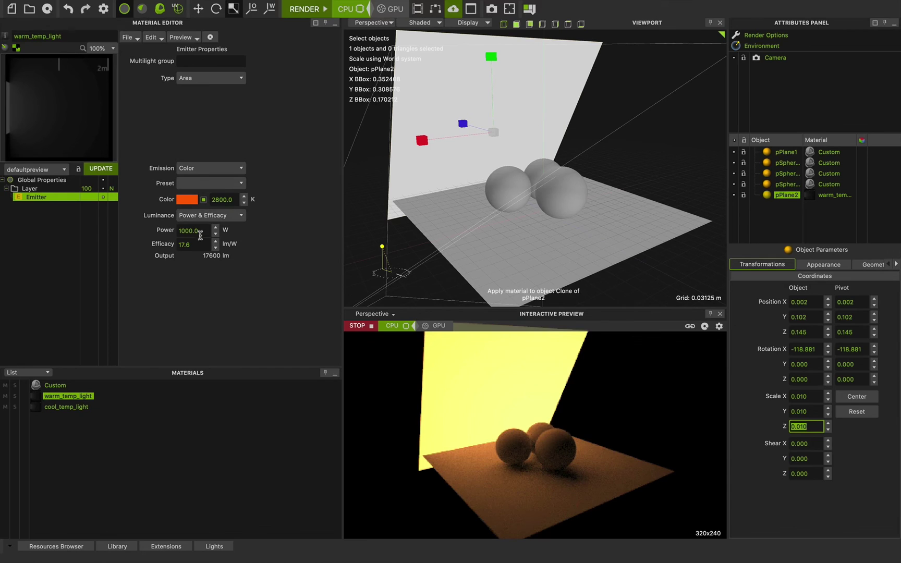
# Step: Return pPlane2's X, Y and Z scale to 0.001, keeping the 1000 W power, and view the lit spheres from another angle
pyautogui.doubleClick(200, 230)
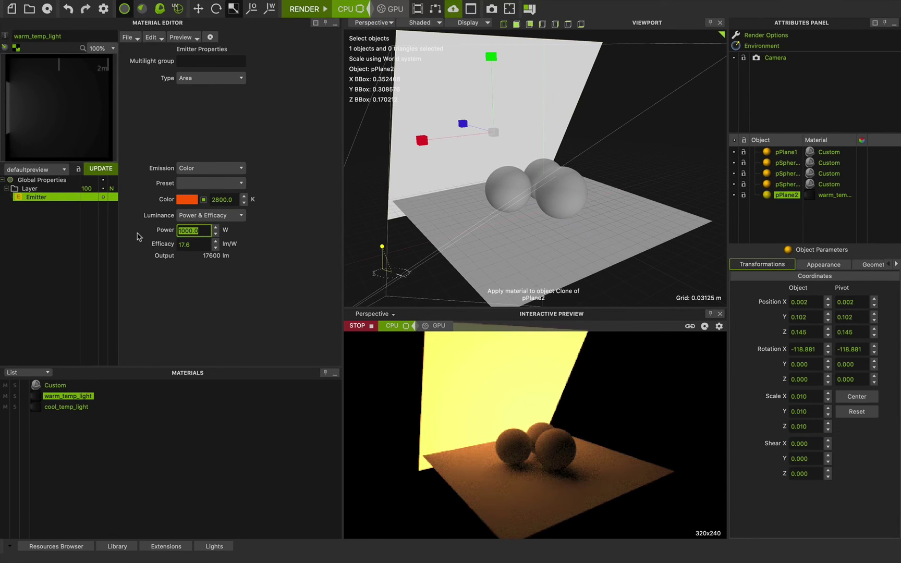
pyautogui.click(190, 279)
pyautogui.click(814, 398)
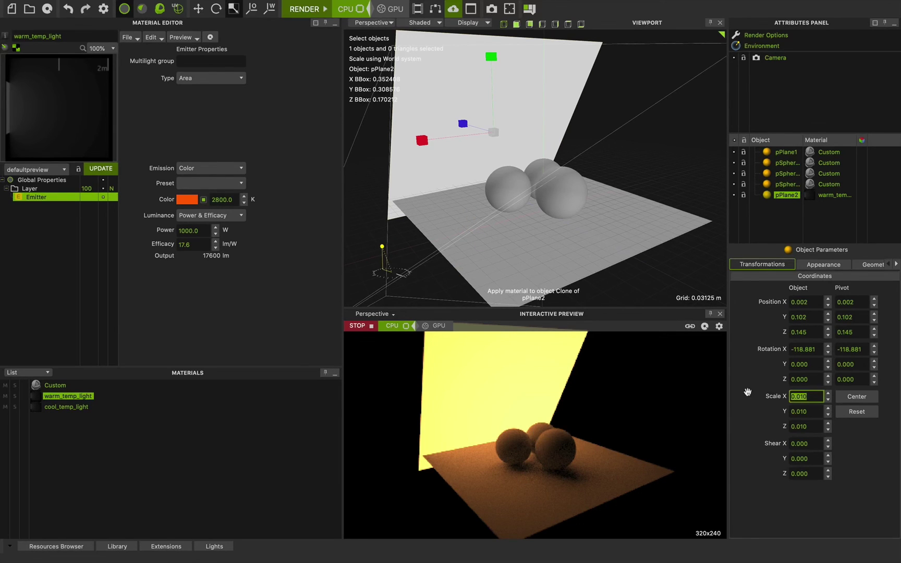
pyautogui.write('0.001')
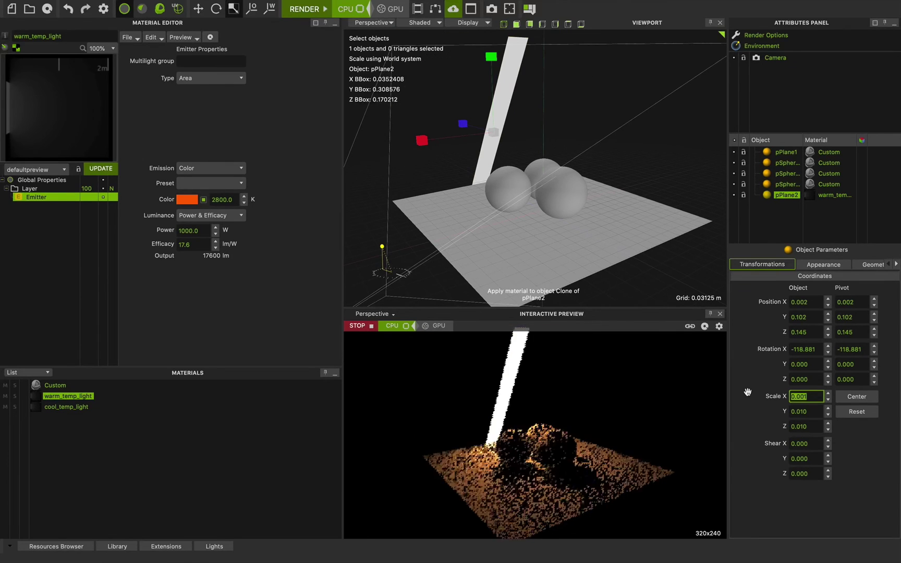
pyautogui.press('Tab')
pyautogui.write('0.001')
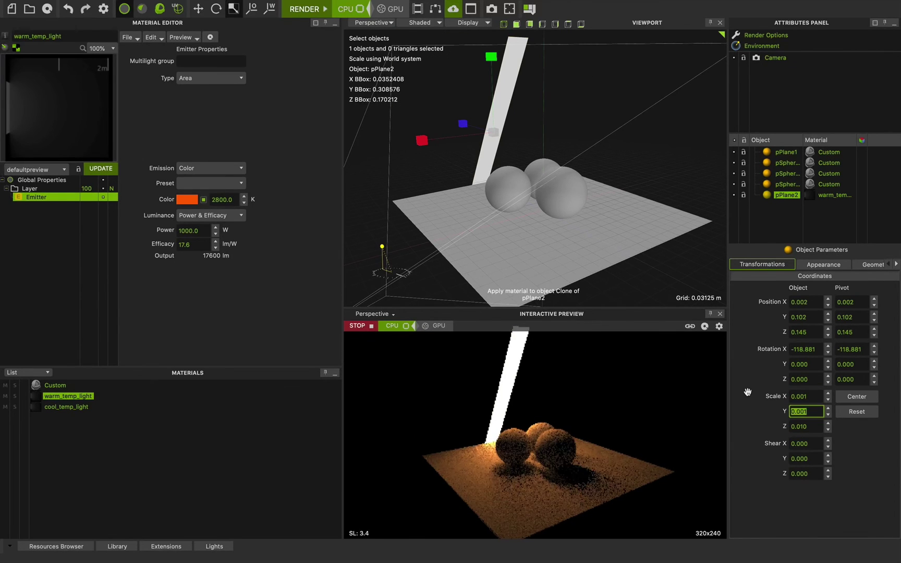
pyautogui.press('Tab')
pyautogui.write('0.001')
pyautogui.press('Return')
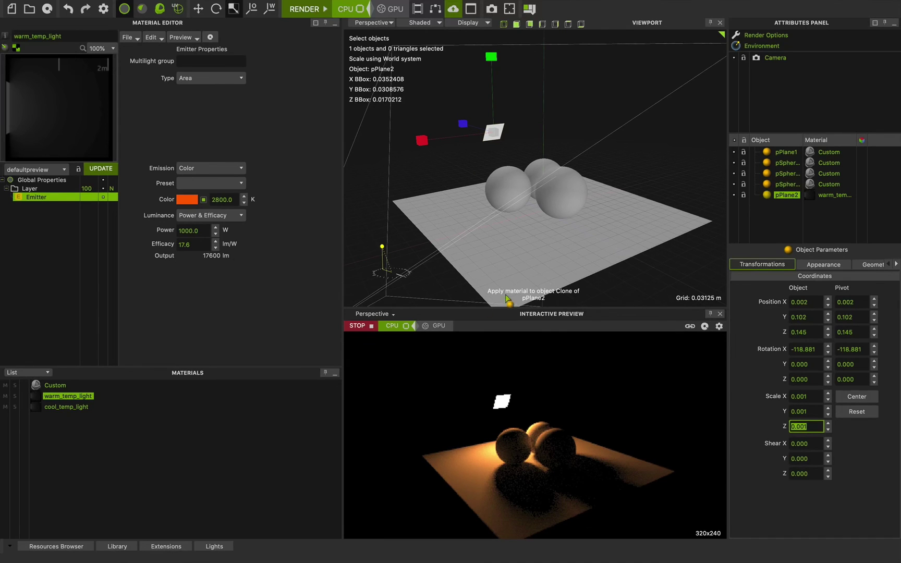
pyautogui.moveTo(508, 231)
pyautogui.keyDown('alt'); pyautogui.mouseDown()
pyautogui.moveTo(569, 235)
pyautogui.moveTo(455, 217)
pyautogui.moveTo(485, 206)
pyautogui.moveTo(514, 238)
pyautogui.mouseUp(); pyautogui.keyUp('alt')
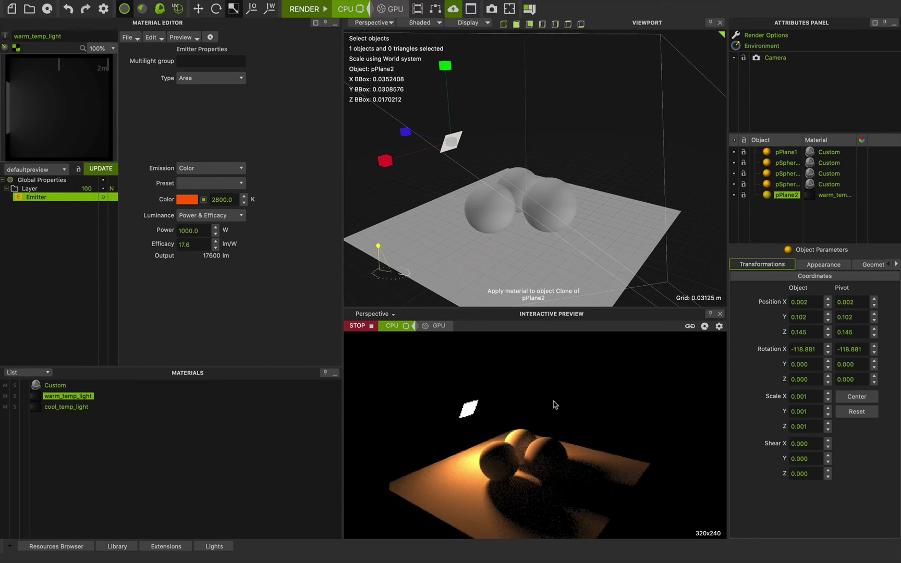